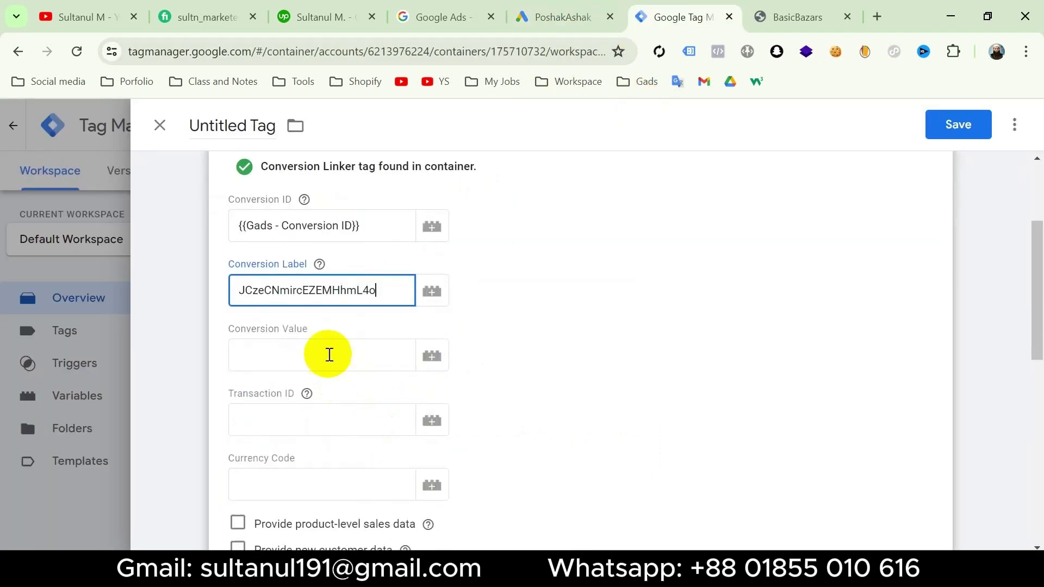
Move through the conversion tag's Transaction ID and Currency Code fields, then open the Tag Manager tab's context menu
click(368, 422)
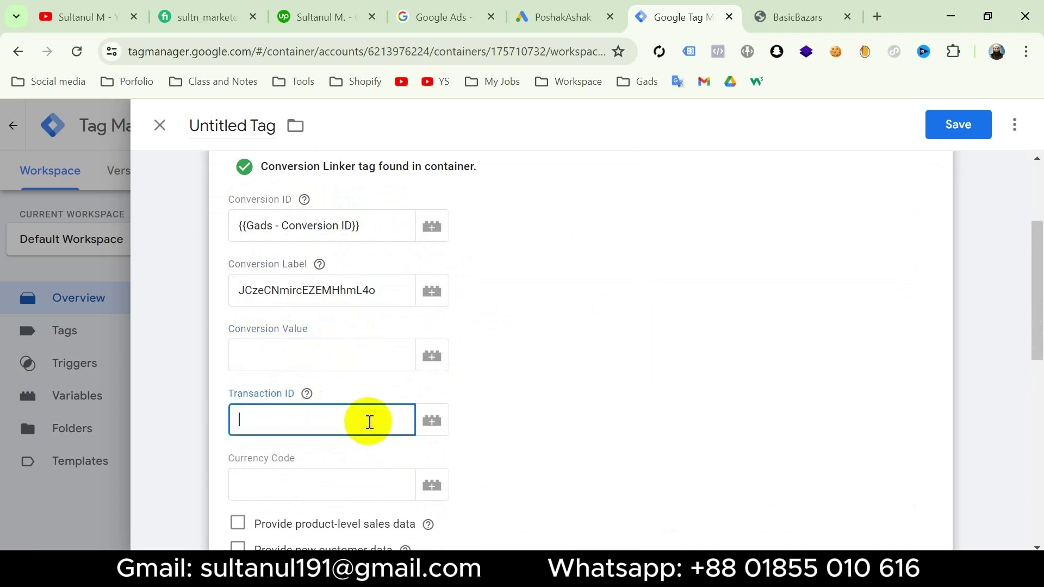
click(333, 491)
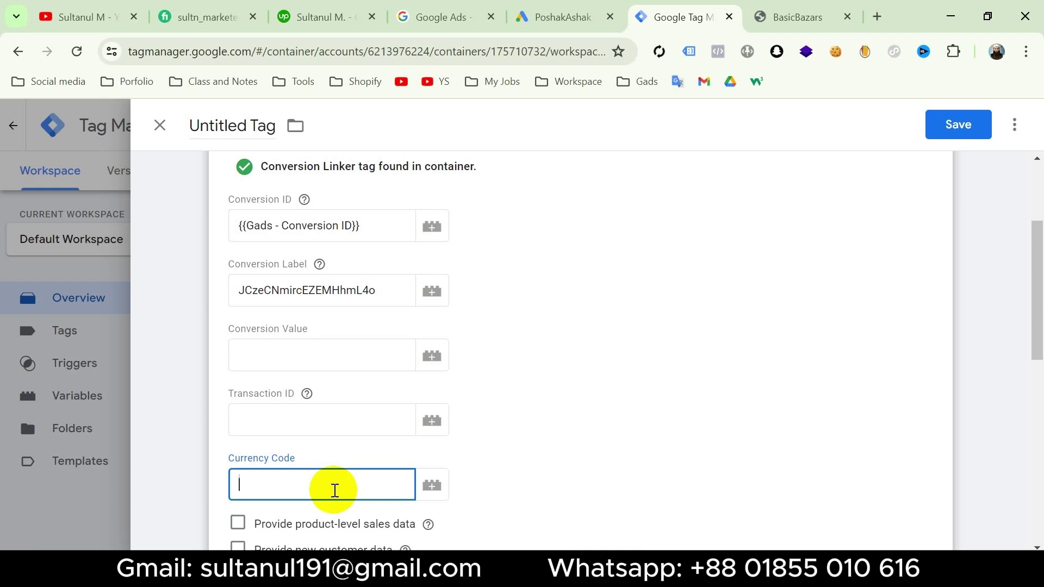
right_click(680, 18)
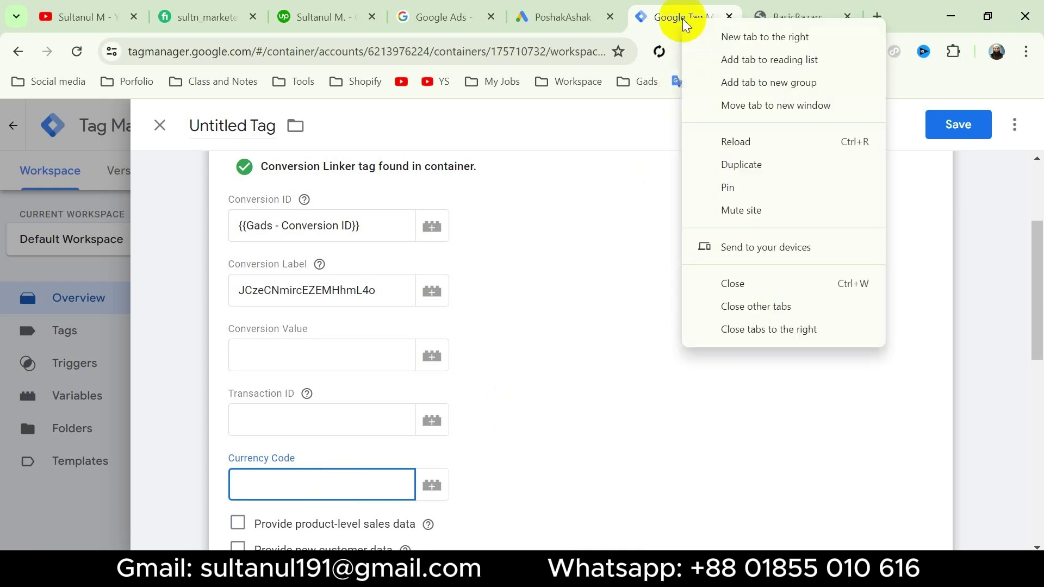
Duplicate the Tag Manager tab and connect Tag Assistant preview to basicbazars.myshopify.com
click(740, 163)
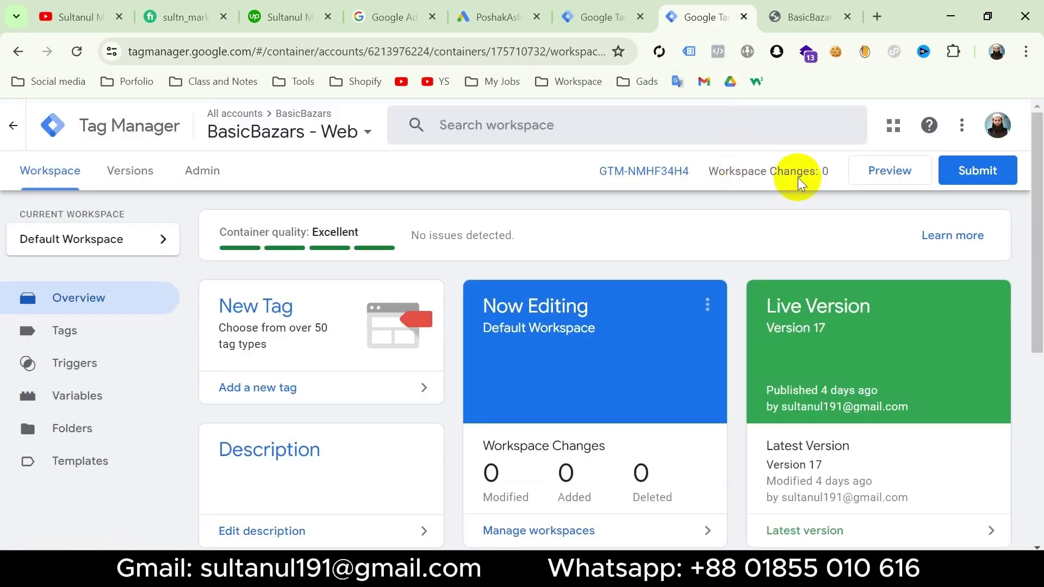
click(870, 170)
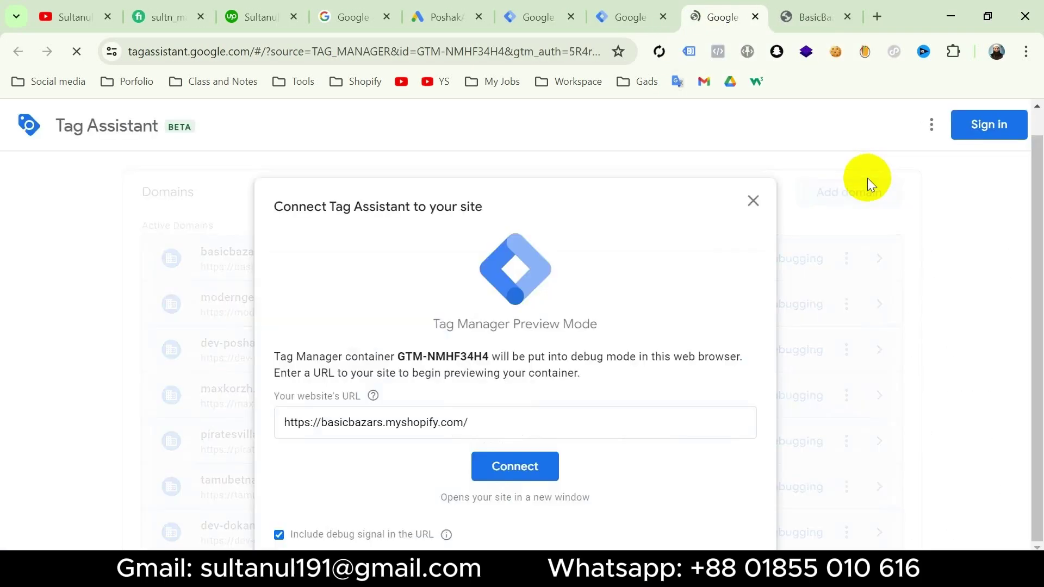
click(495, 415)
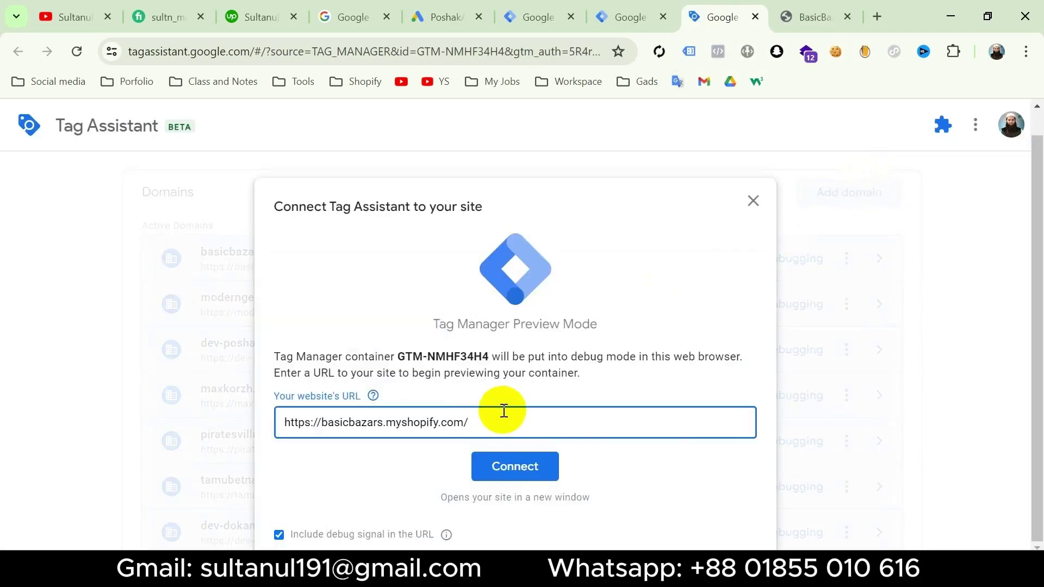
click(517, 467)
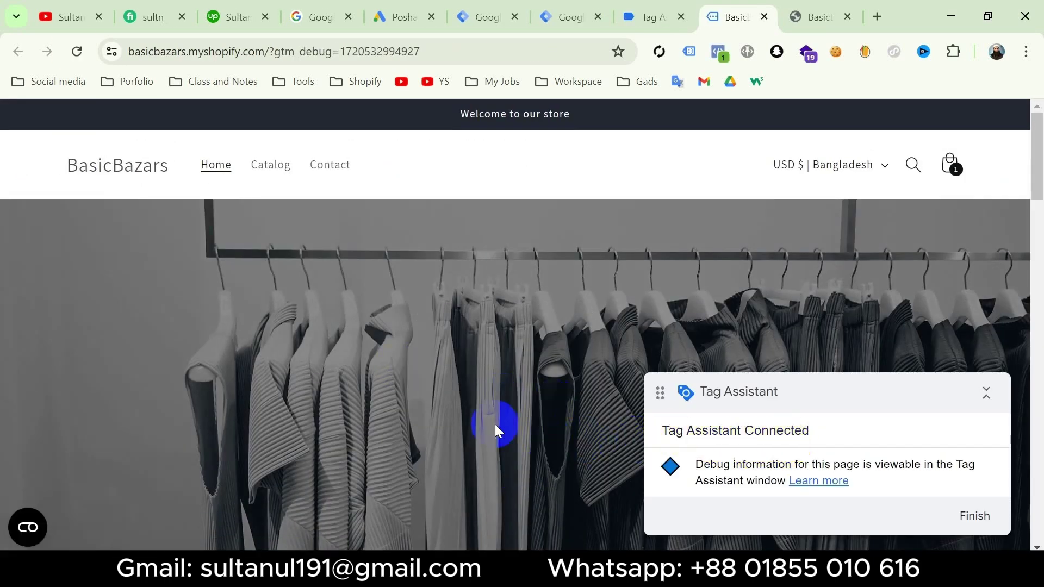
Add the cactus T-shirt to the cart and proceed to checkout
scroll(465, 415, down, 10)
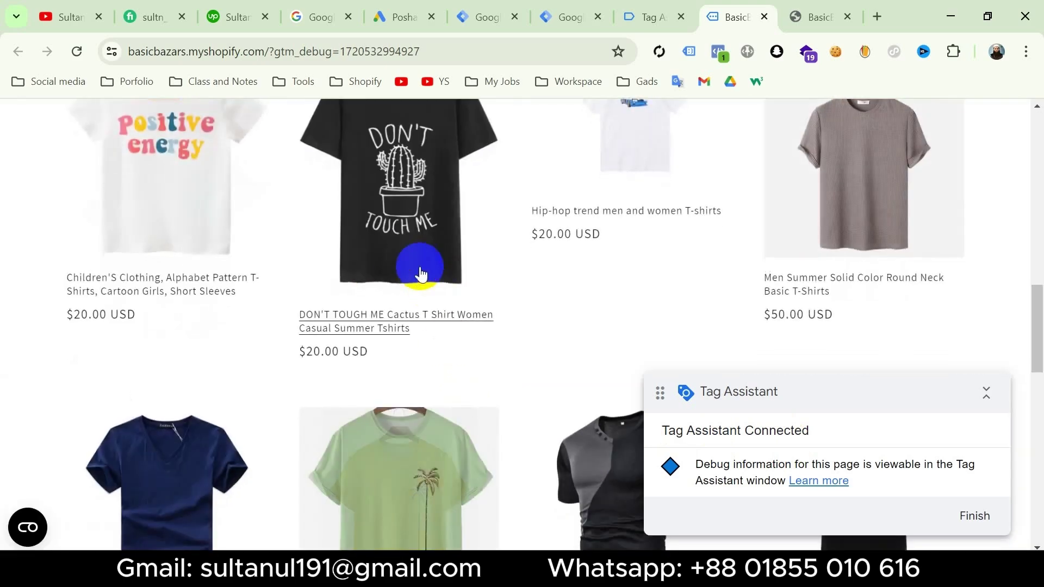
click(420, 273)
scroll(820, 210, down, 5)
click(820, 165)
scroll(810, 261, down, 4)
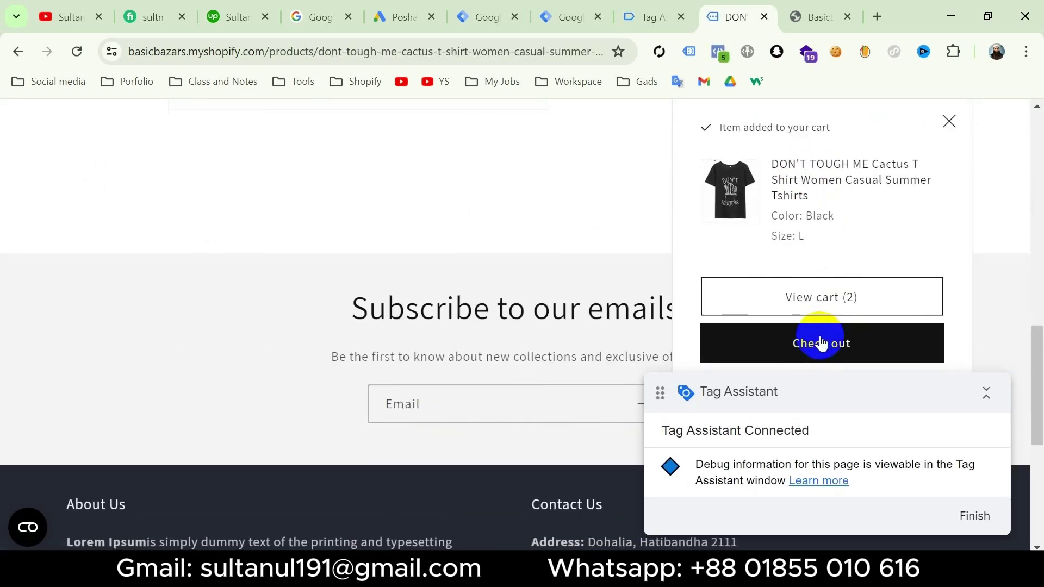
click(820, 343)
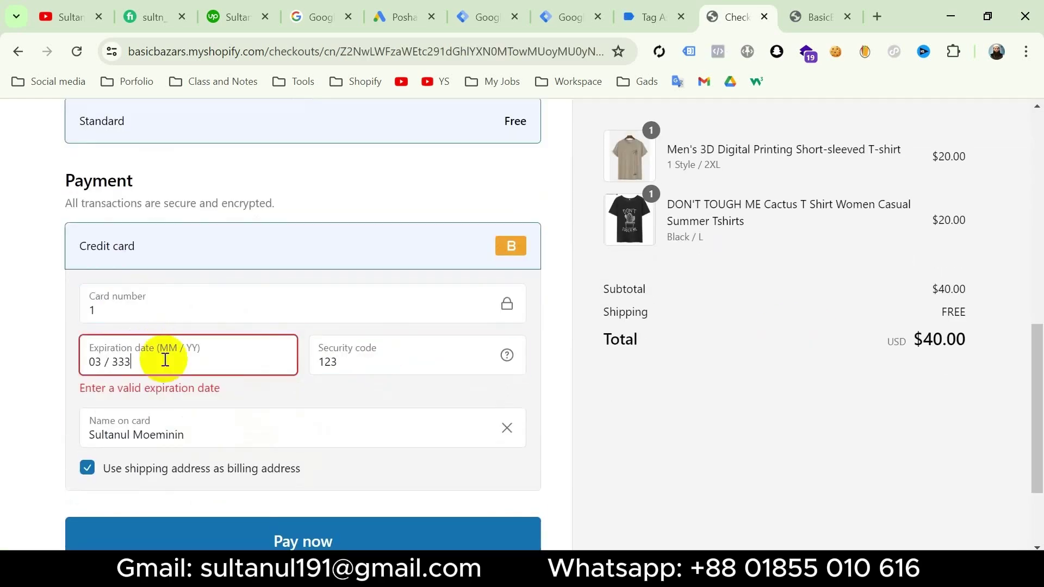
Pay for the $40.00 test order and highlight the thank_you confirmation URL
scroll(410, 277, up, 10)
scroll(413, 276, down, 10)
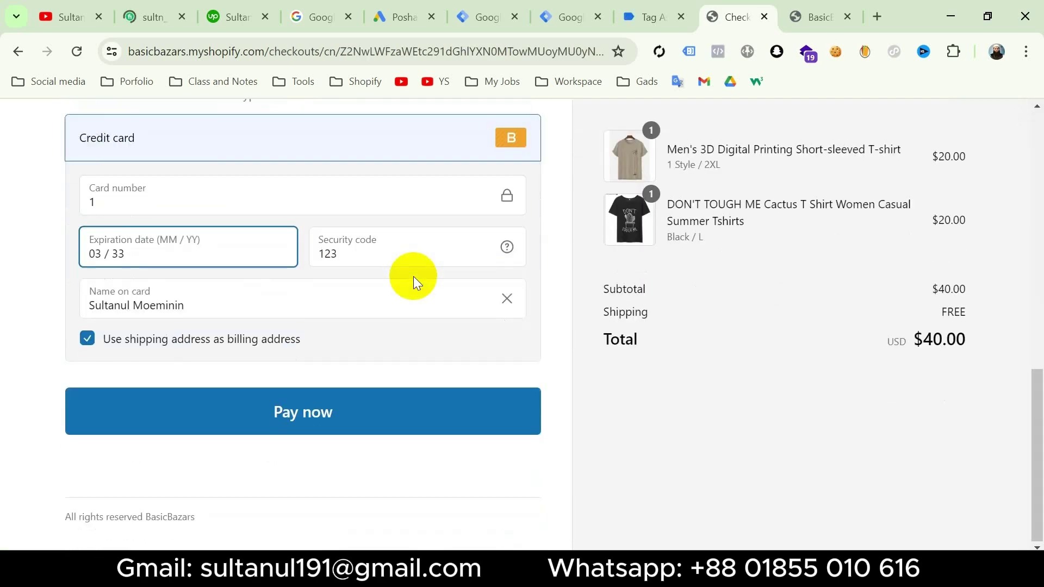
click(316, 419)
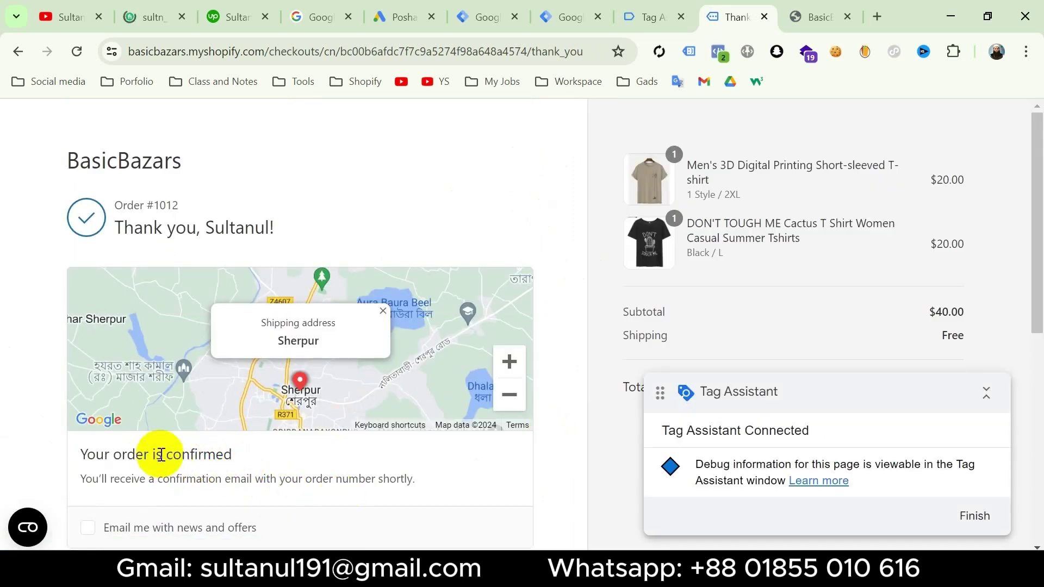
drag(122, 454, 223, 459)
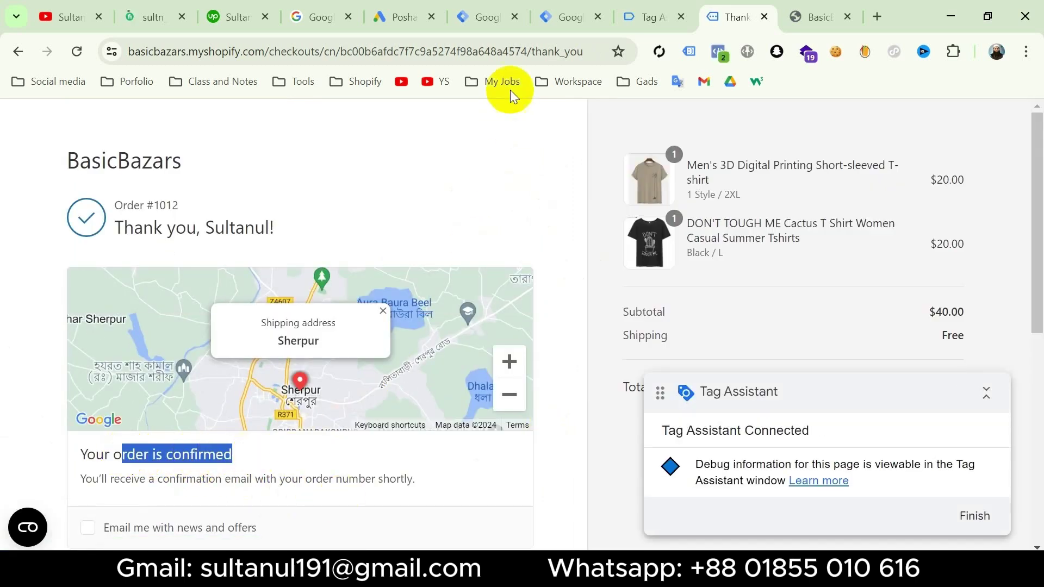
click(551, 51)
double_click(552, 50)
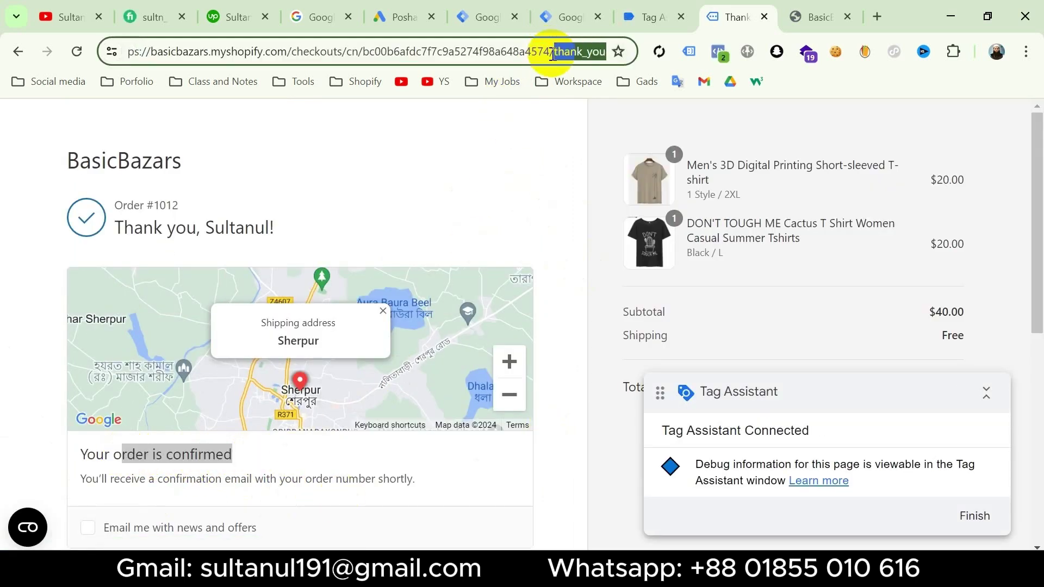
Open event 56 purchase in Tag Assistant and expand its dataLayer API call
click(653, 15)
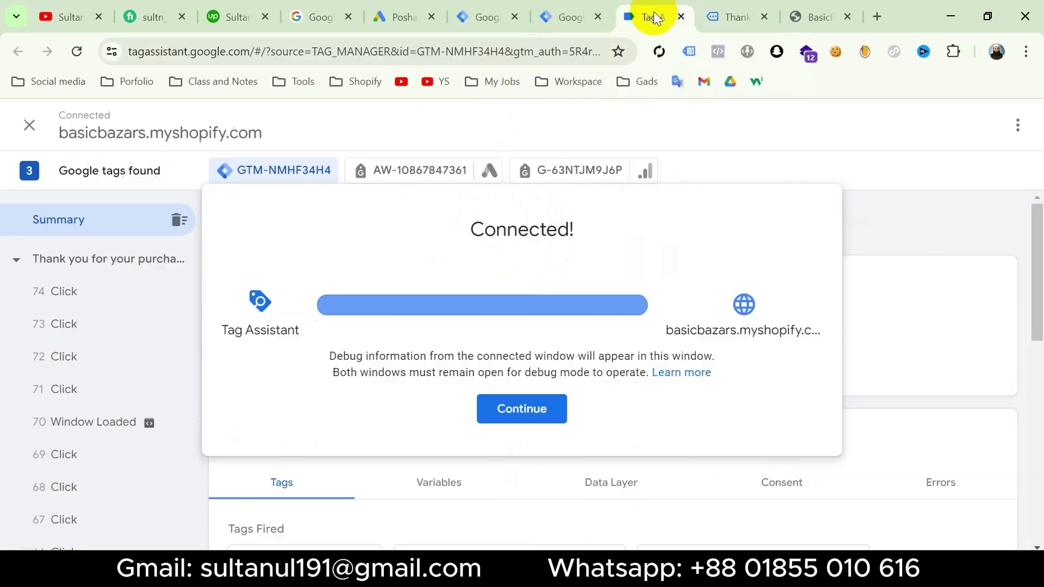
click(530, 413)
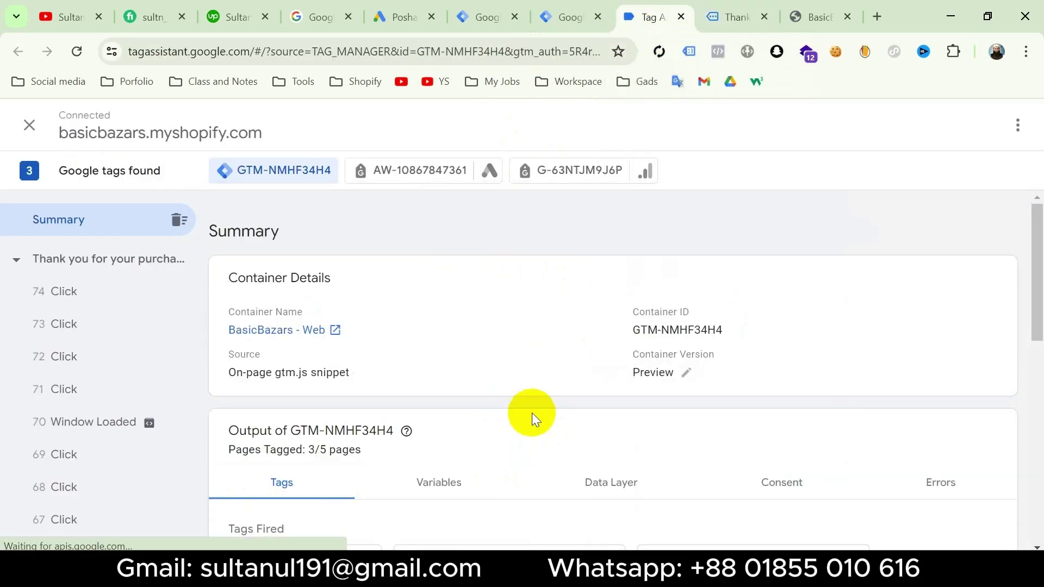
scroll(113, 385, down, 8)
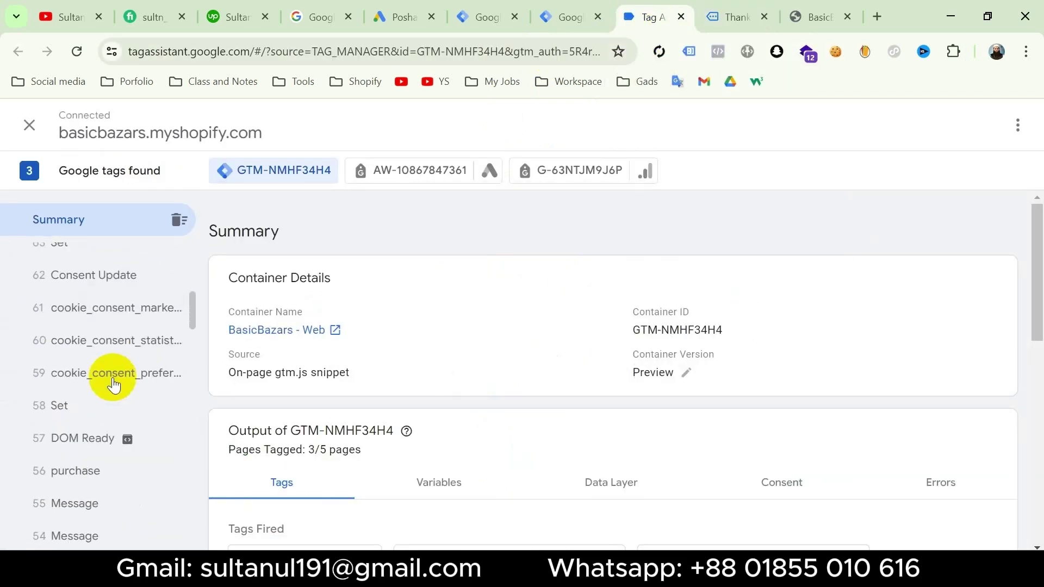
scroll(113, 385, down, 3)
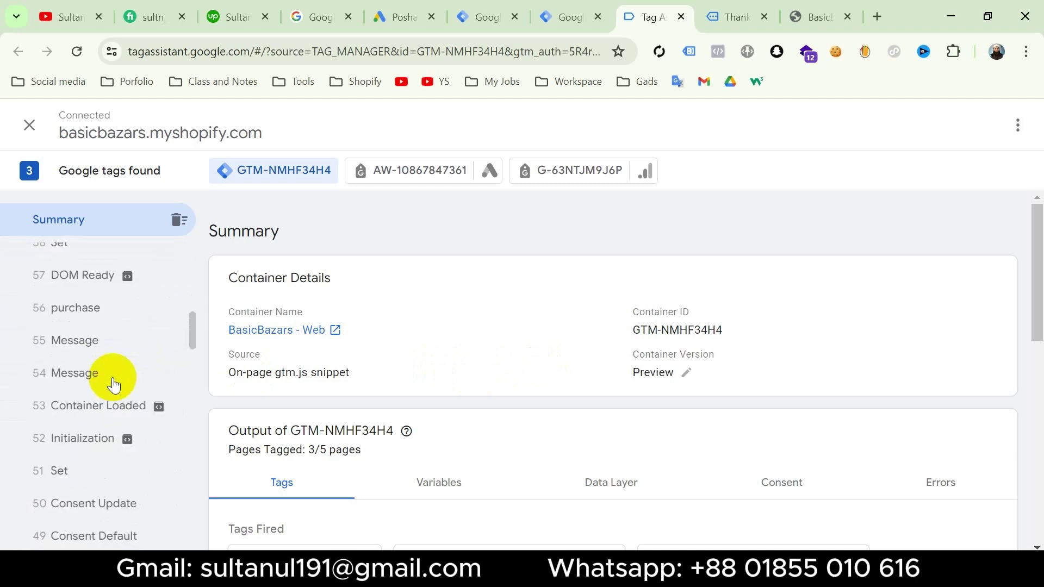
click(90, 314)
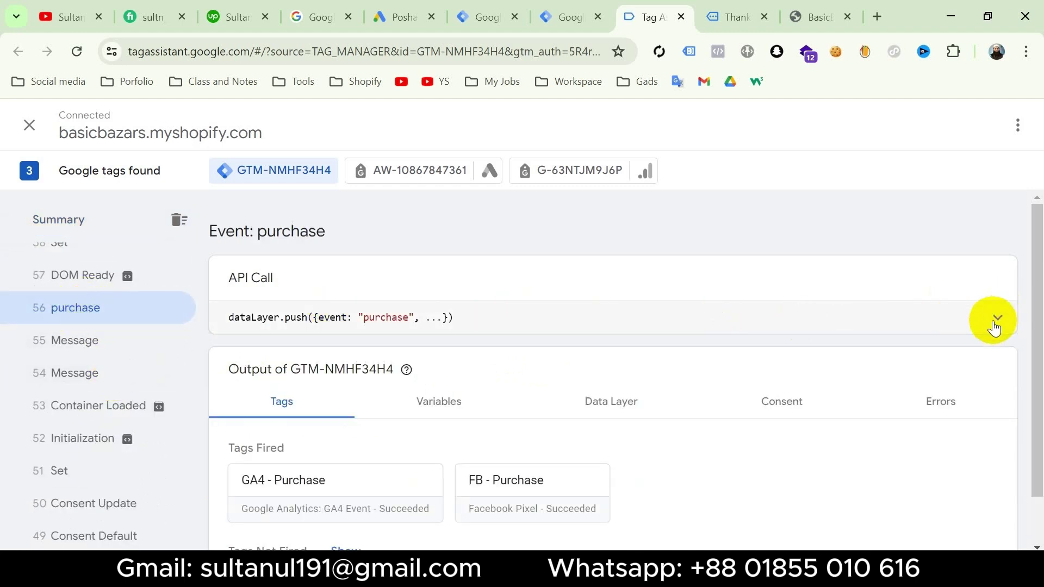
click(930, 322)
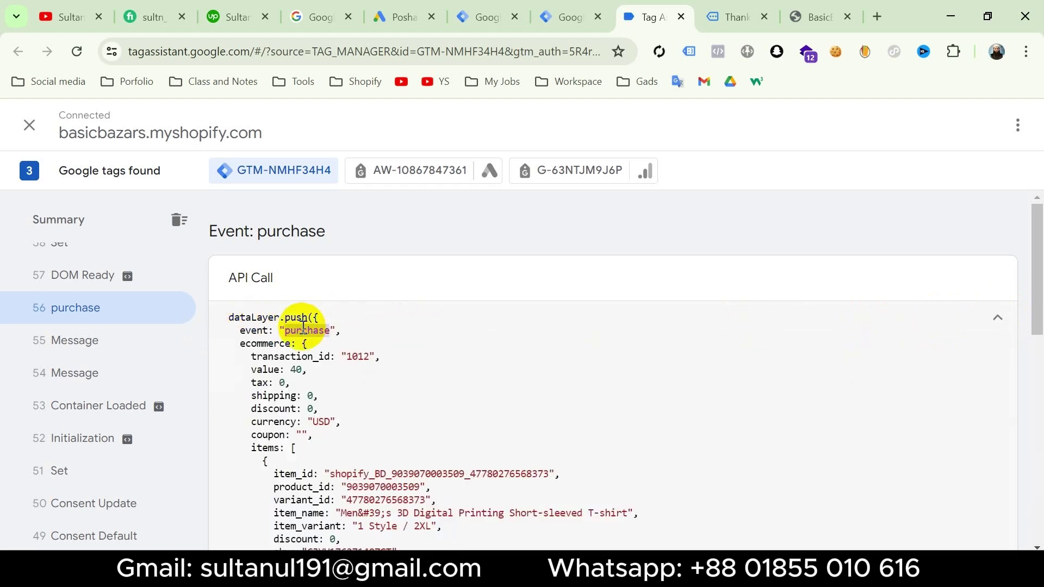
Highlight the ecommerce object and its value field in the purchase dataLayer push
drag(234, 343, 488, 527)
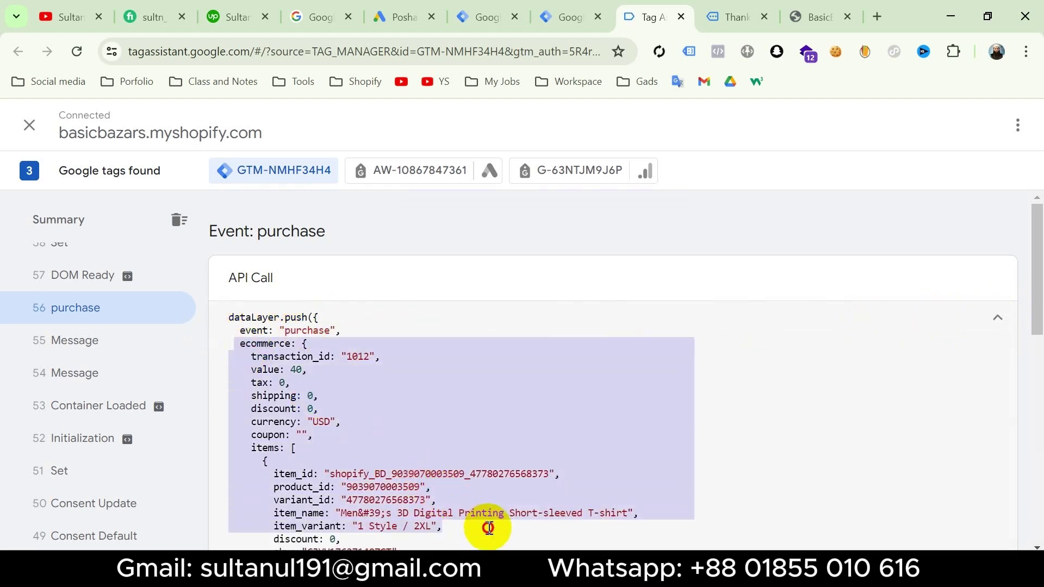
scroll(426, 319, down, 1)
click(426, 324)
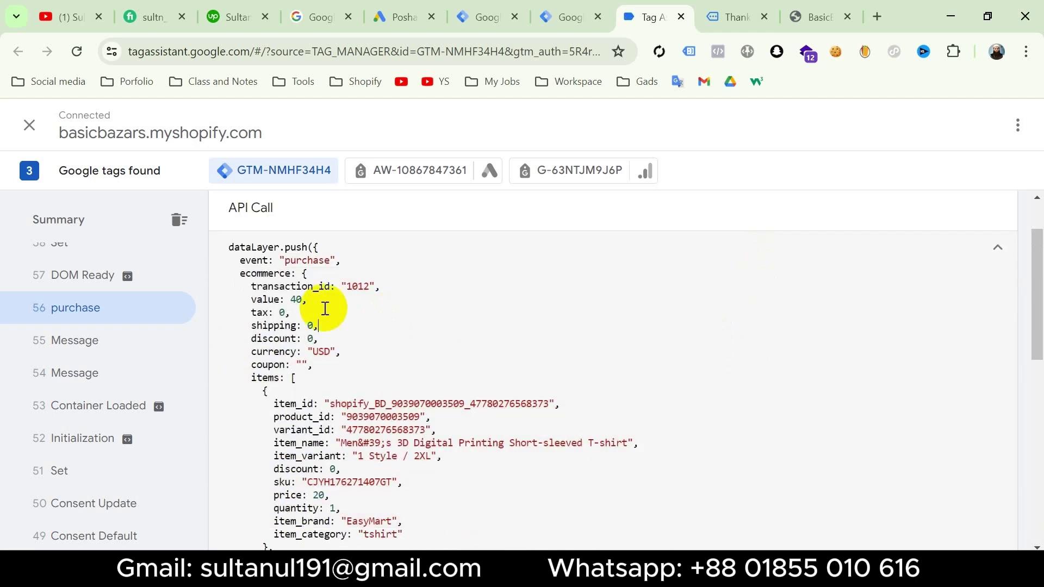
double_click(265, 299)
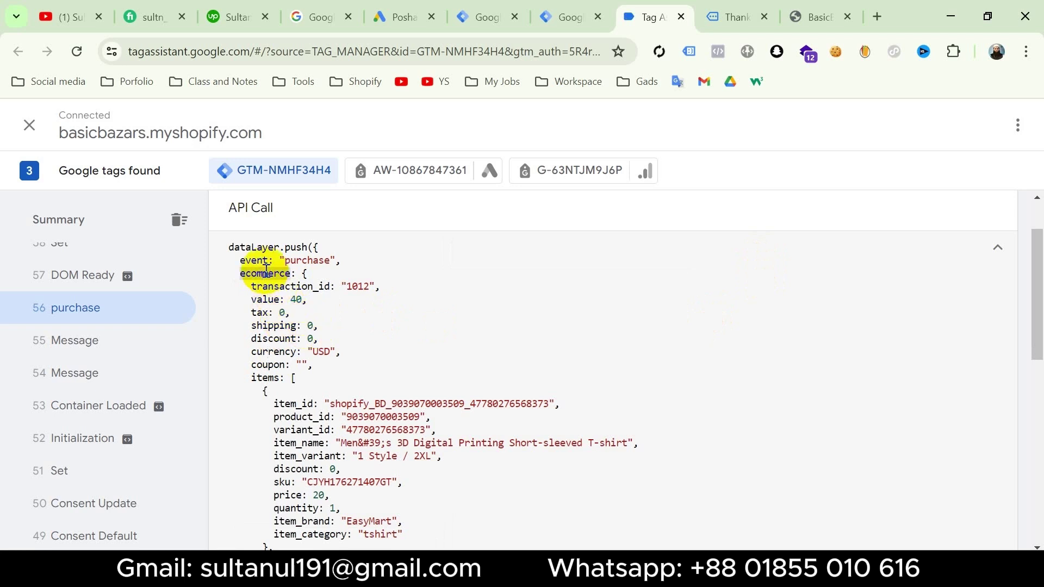
double_click(266, 272)
key(super+c)
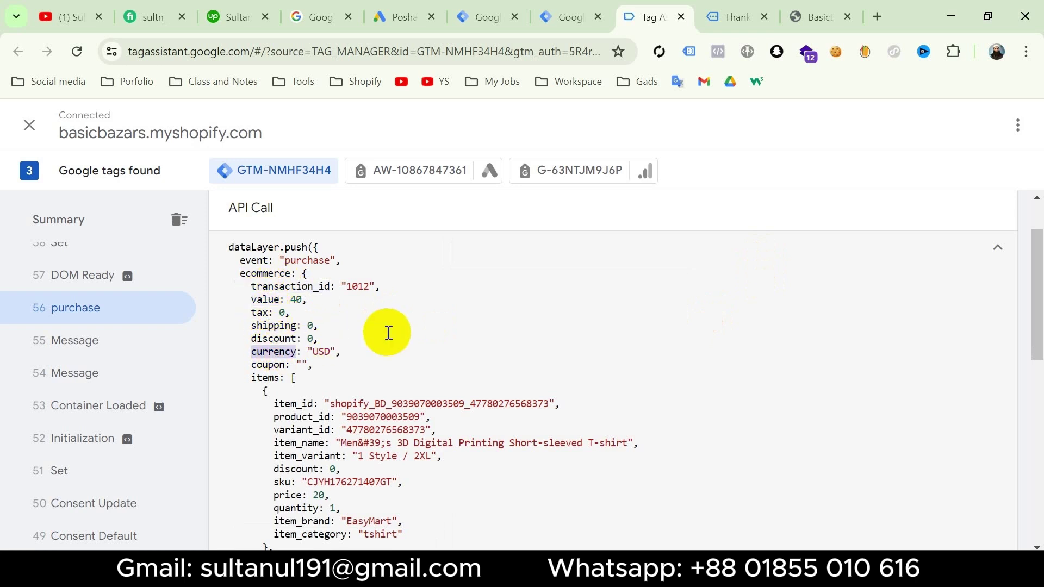
click(485, 17)
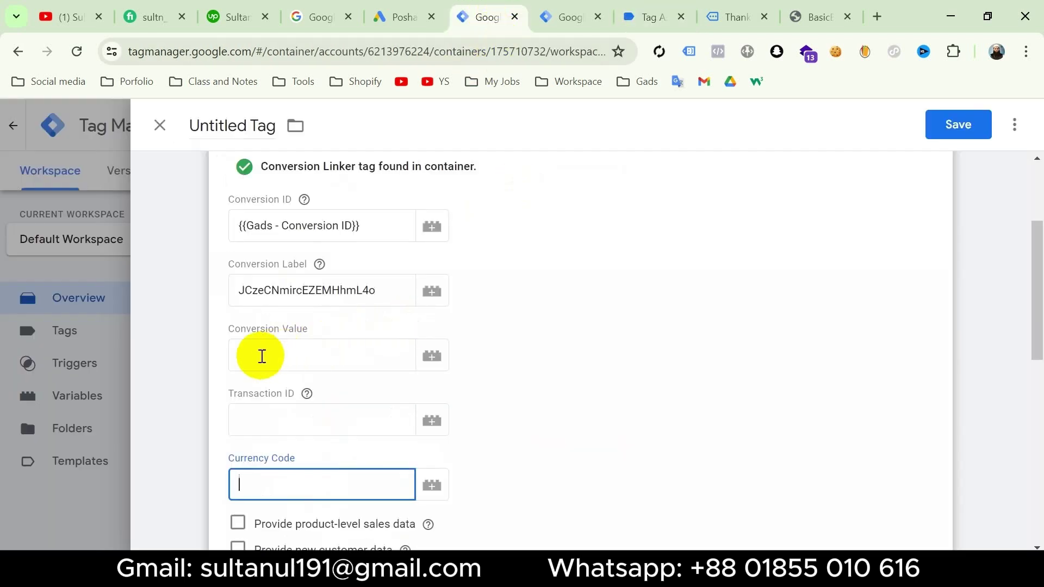
Start a new Data Layer Variable for the tag's Conversion Value
click(261, 356)
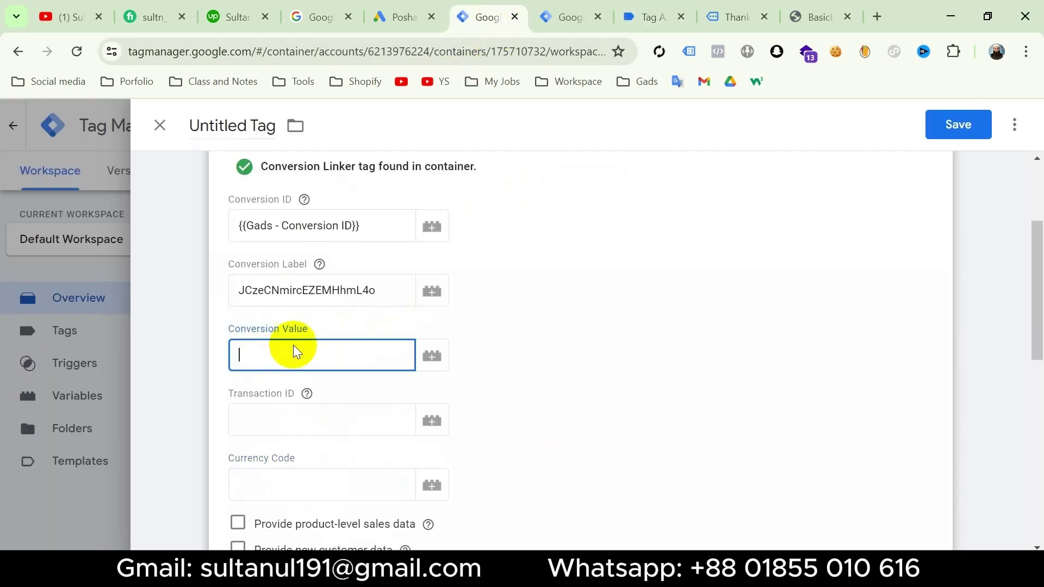
click(438, 362)
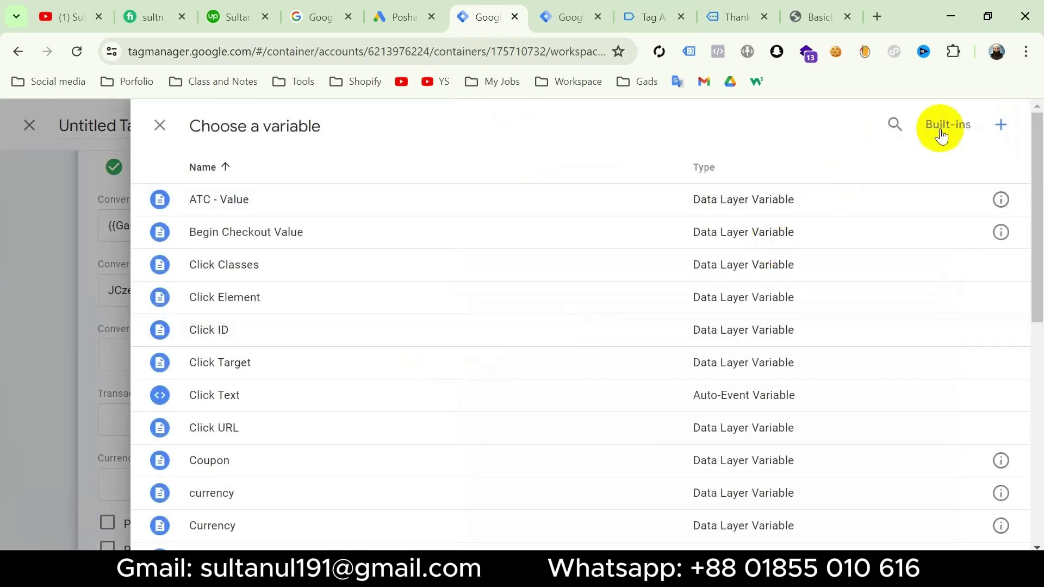
click(999, 126)
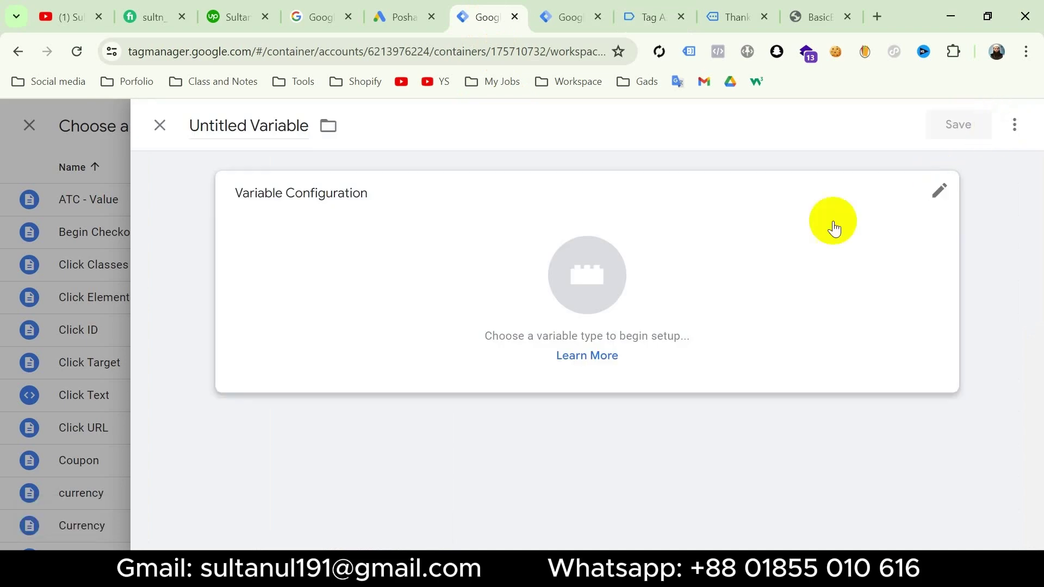
click(558, 302)
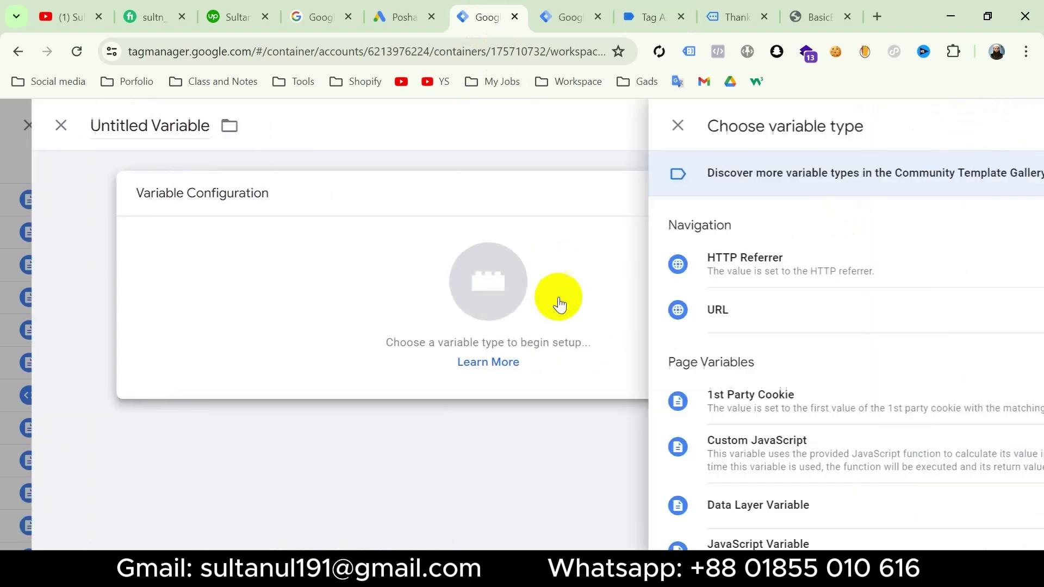
click(702, 513)
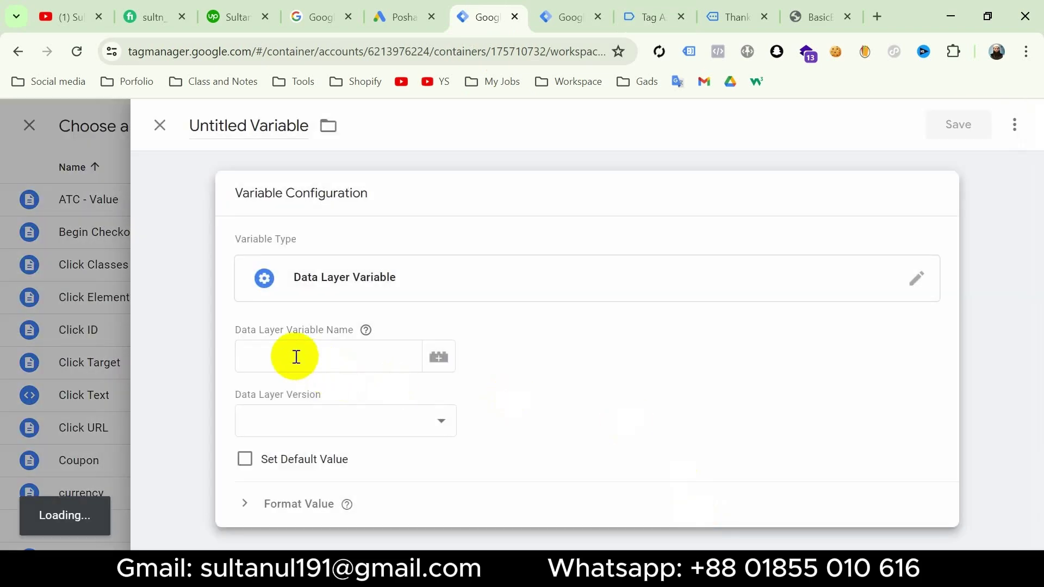
Set the variable key to ecommerce.value, name it Purchase Value, and save it
click(296, 357)
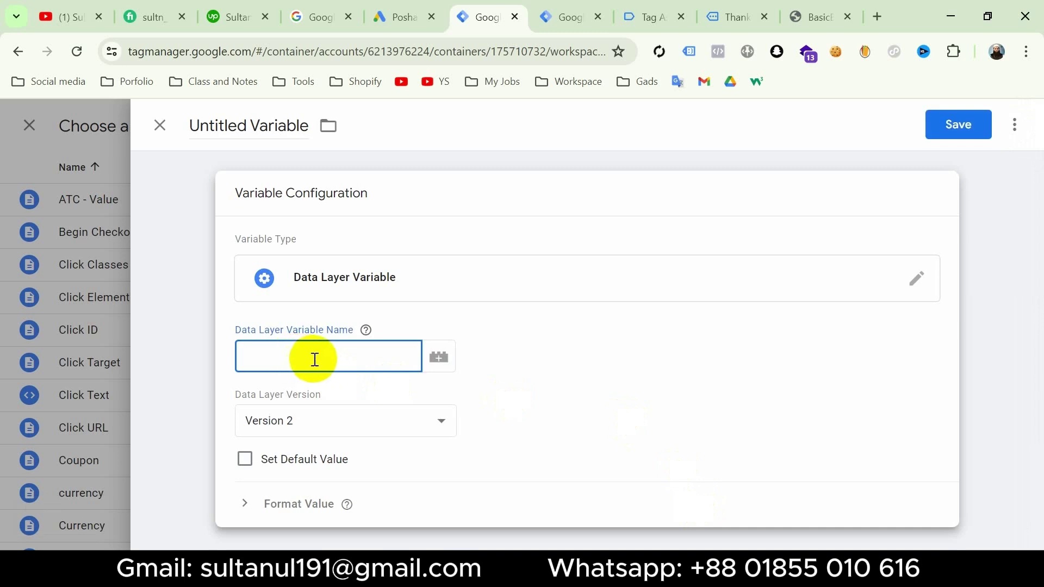
key(super+v)
click(311, 317)
key(super+v)
click(381, 142)
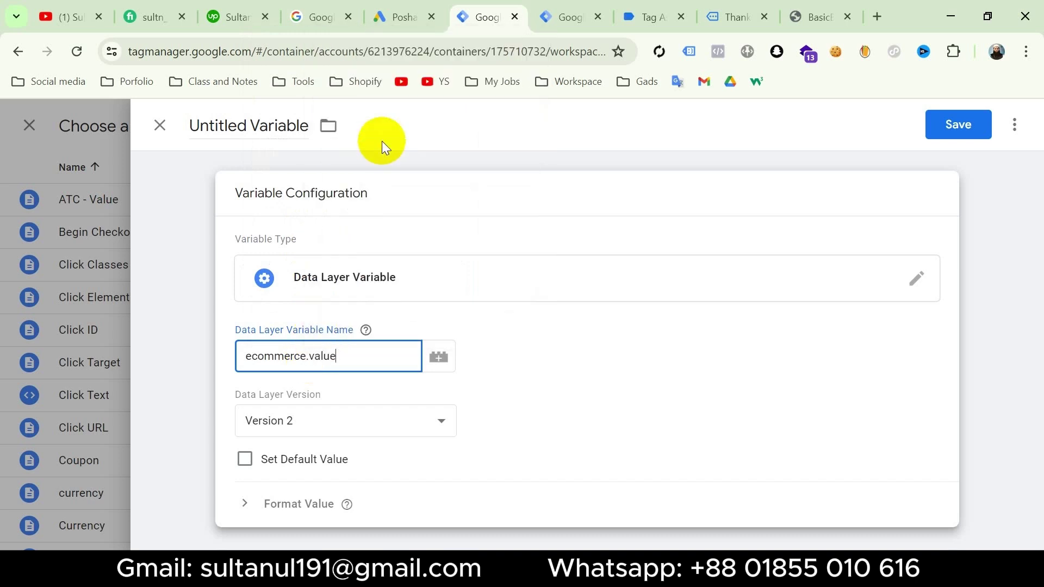
triple_click(280, 128)
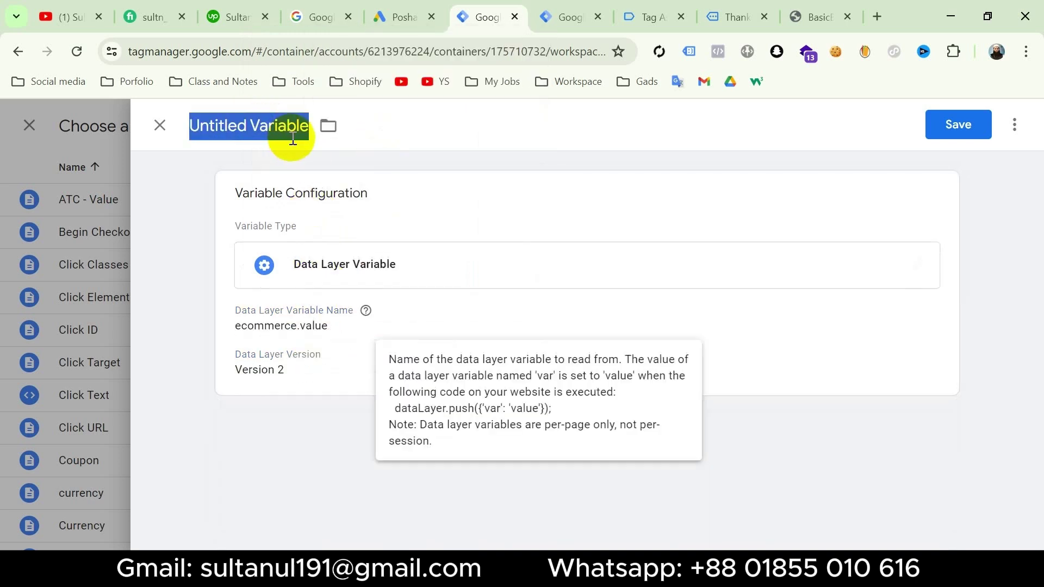
text(Purchase Value)
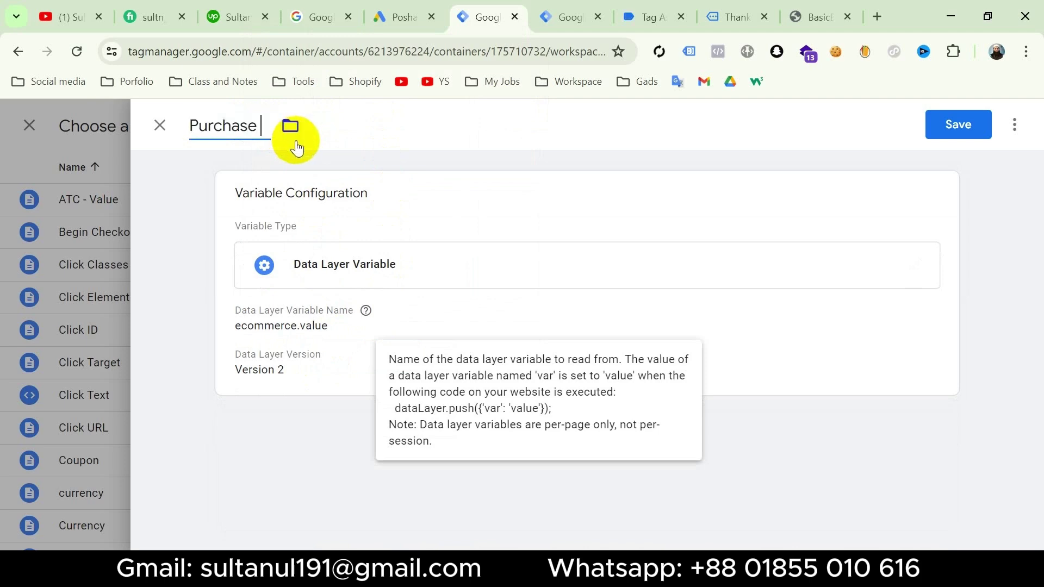
click(963, 126)
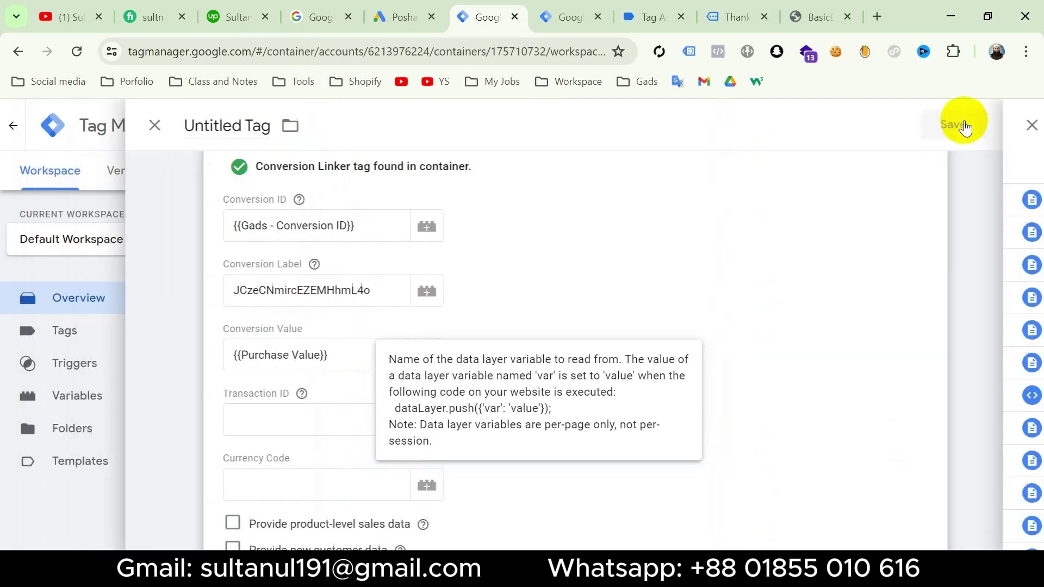
click(310, 419)
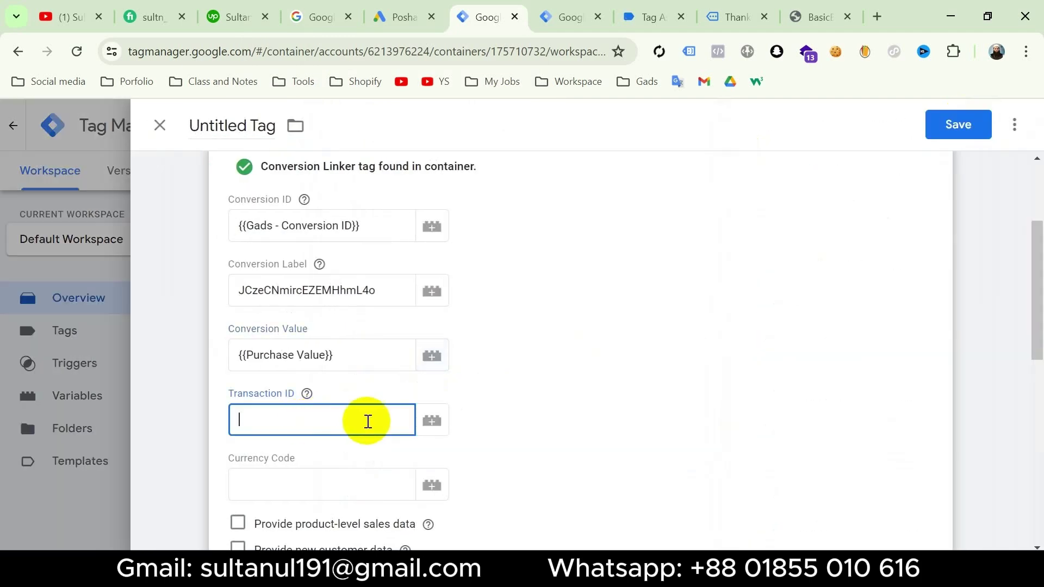
Start a new Data Layer Variable for the tag's Transaction ID
click(431, 424)
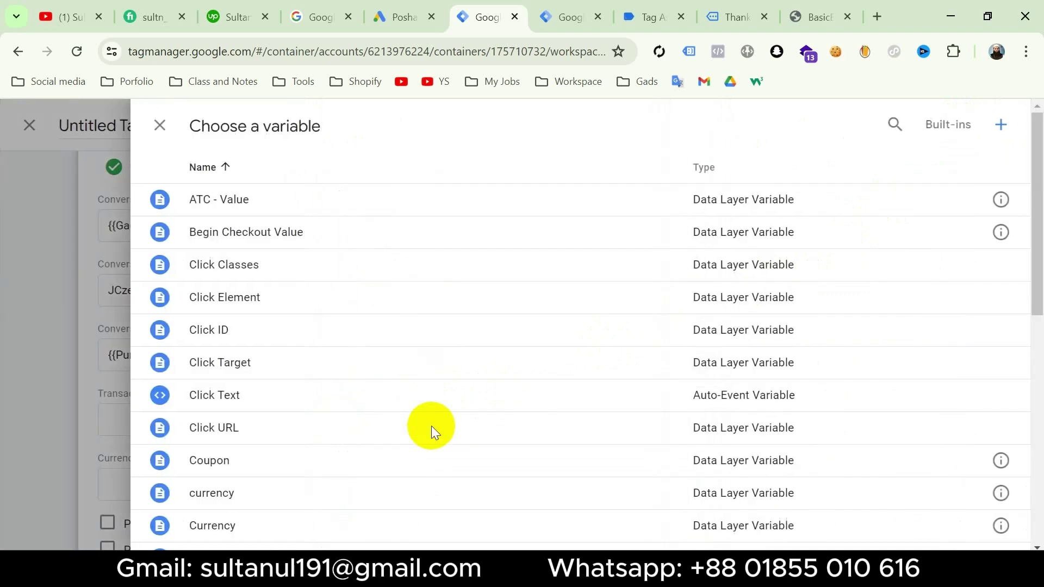
click(1001, 126)
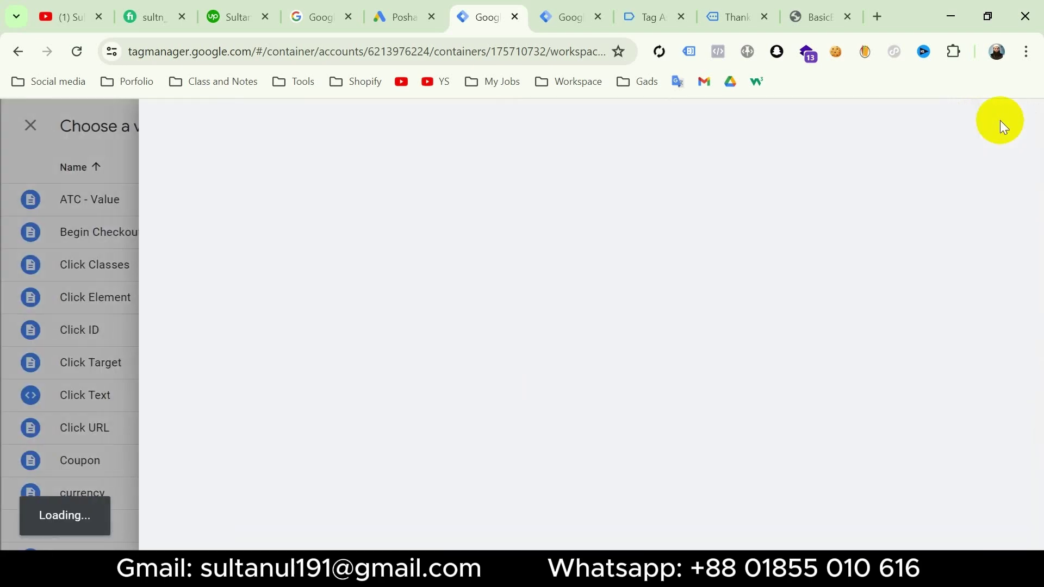
click(618, 264)
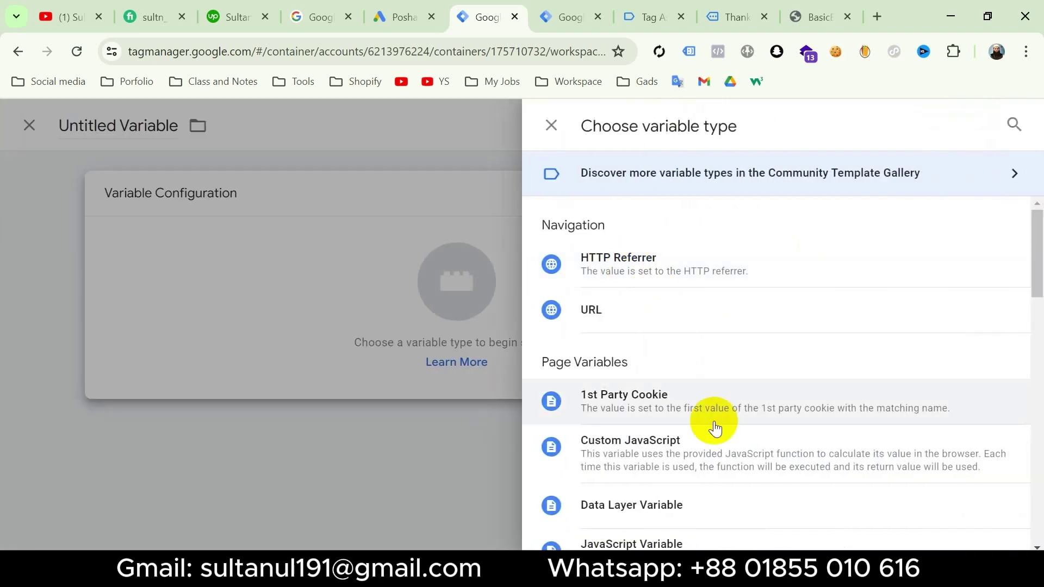
click(740, 511)
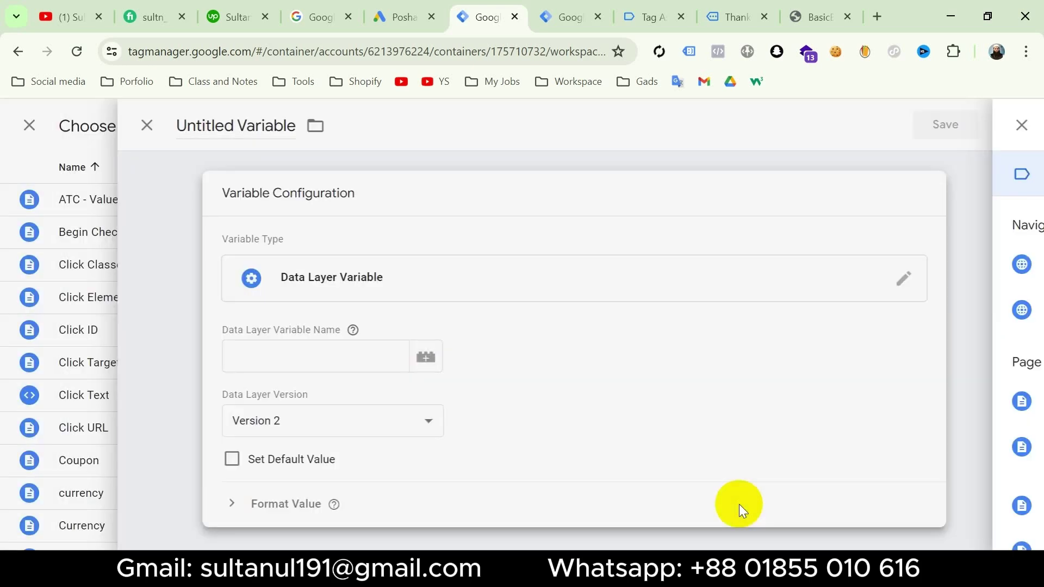
Set the variable key to ecommerce.transaction_id, name it transaction_id, and save it
click(316, 358)
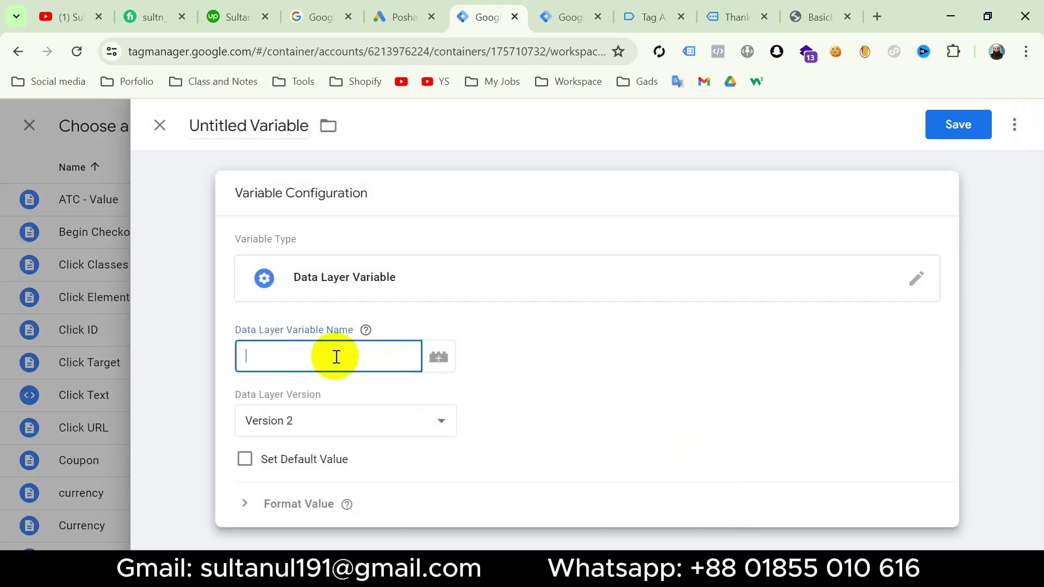
key(super+v)
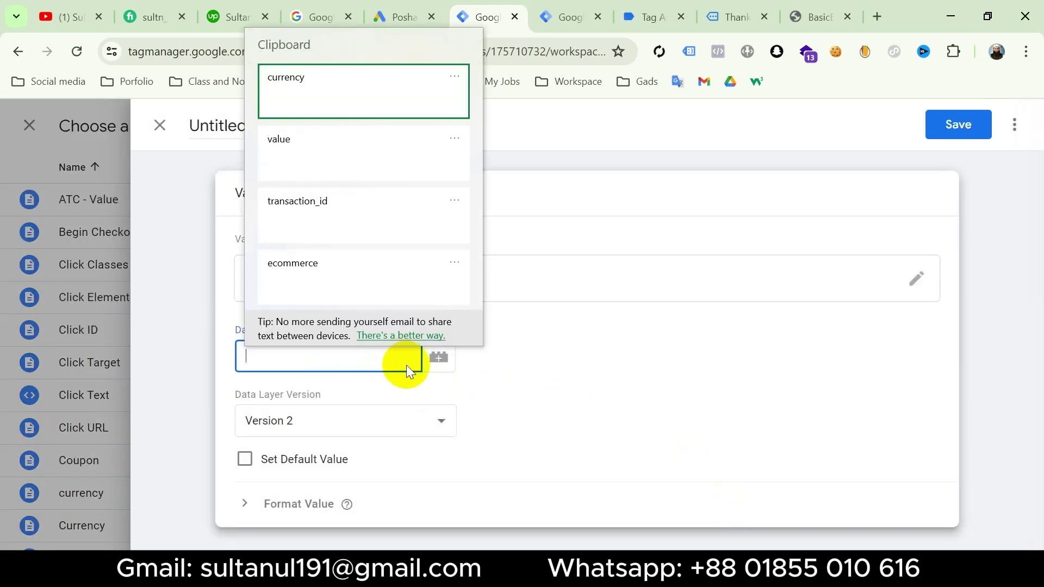
click(325, 272)
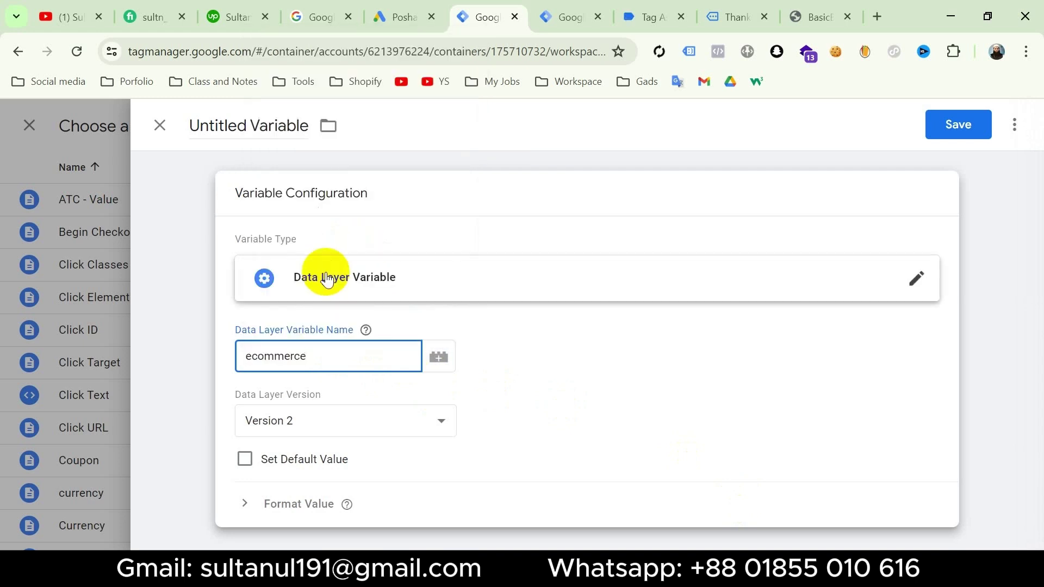
text(.)
key(super+v)
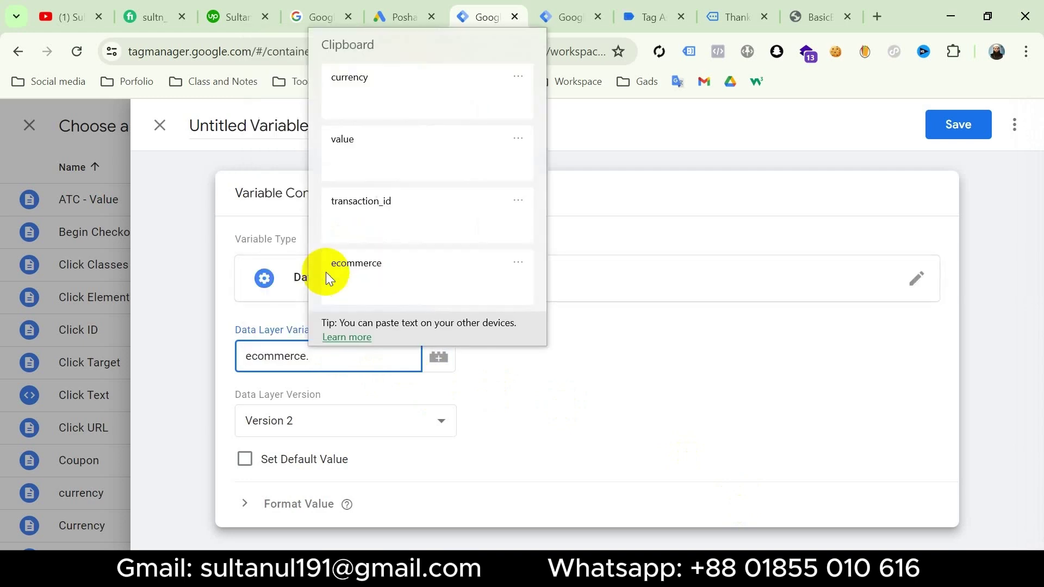
click(410, 220)
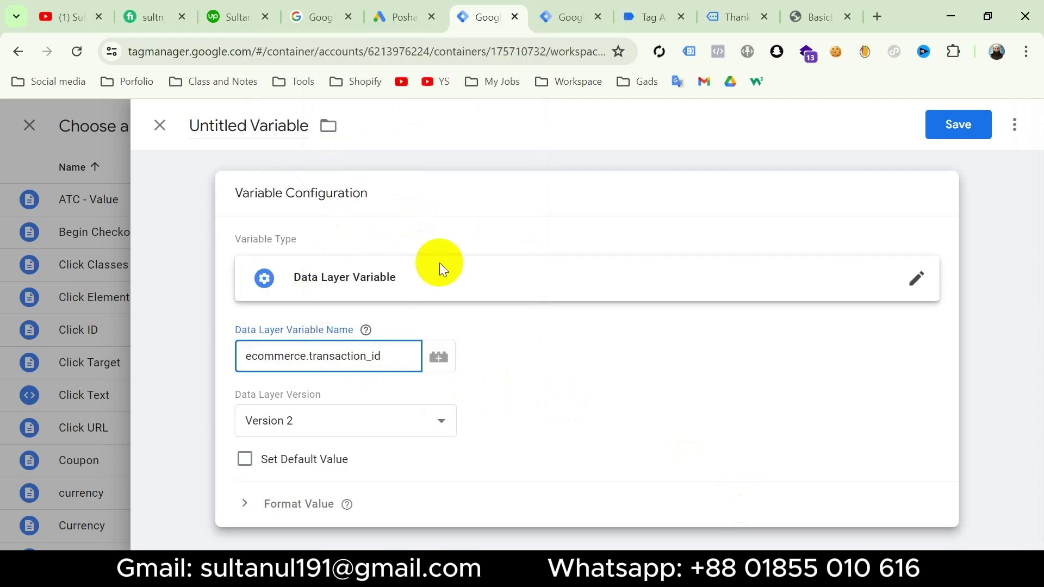
click(257, 118)
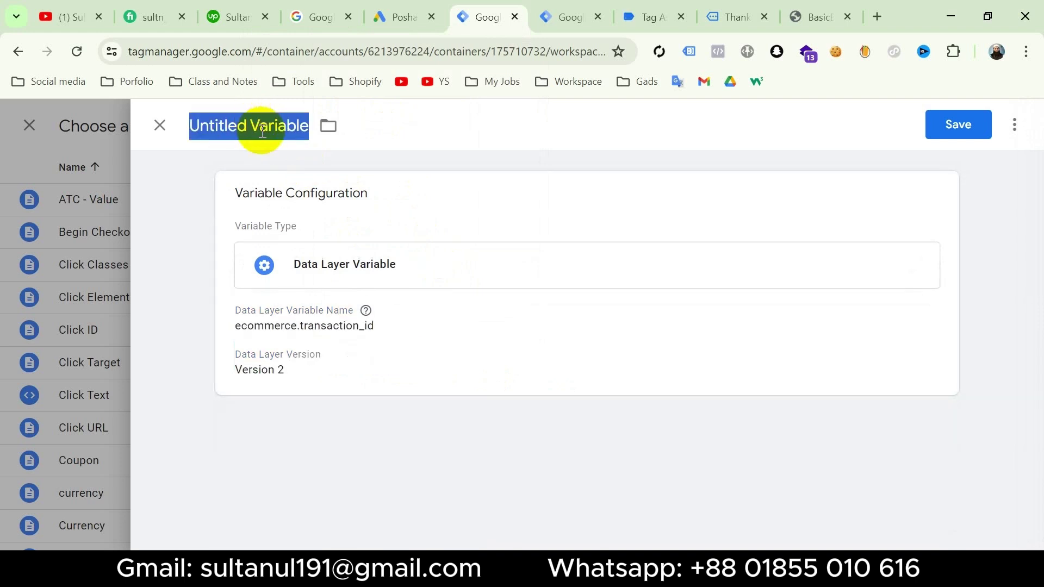
key(super+v)
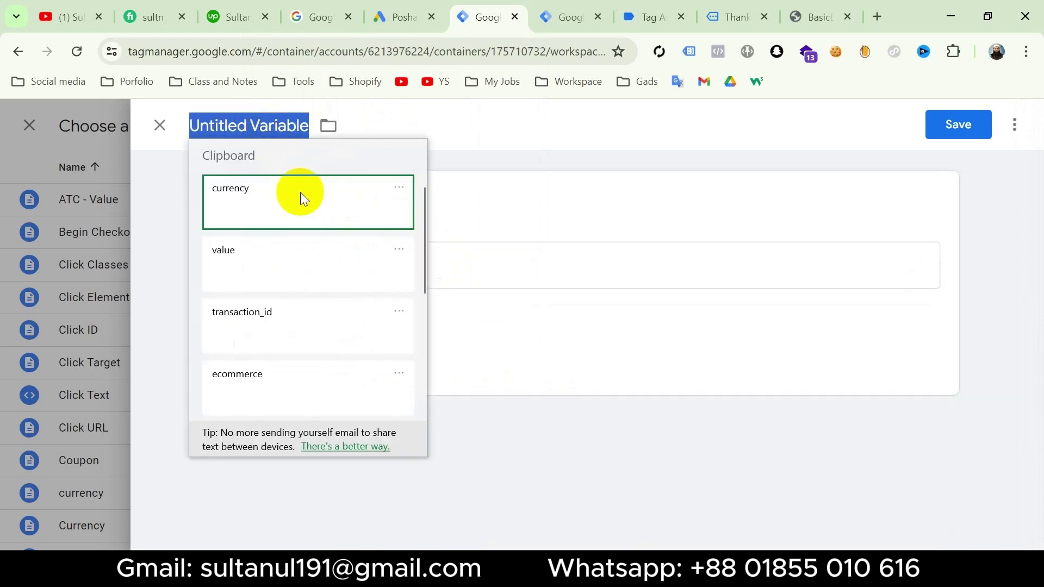
click(292, 326)
click(958, 125)
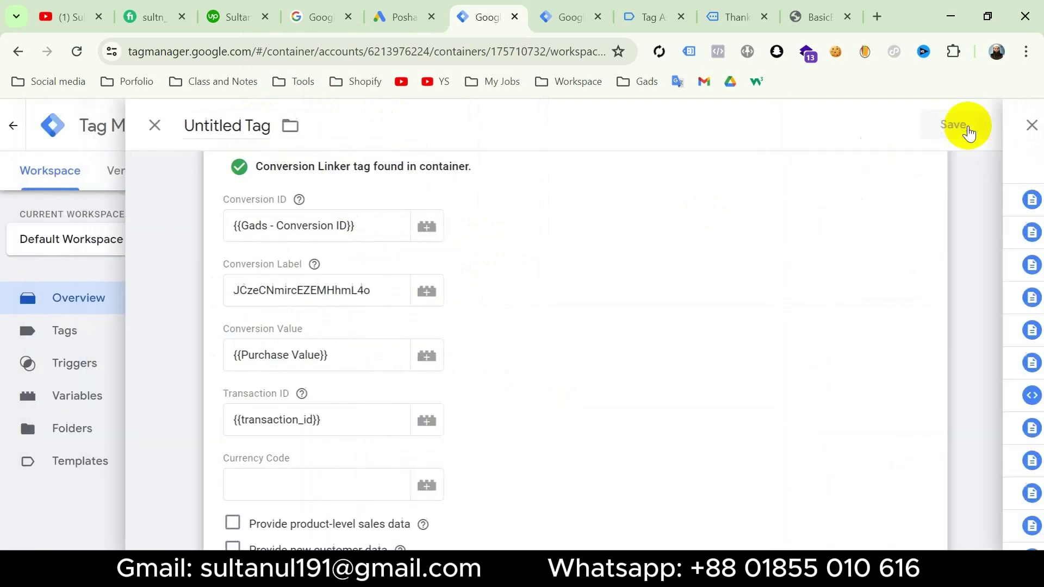
click(306, 484)
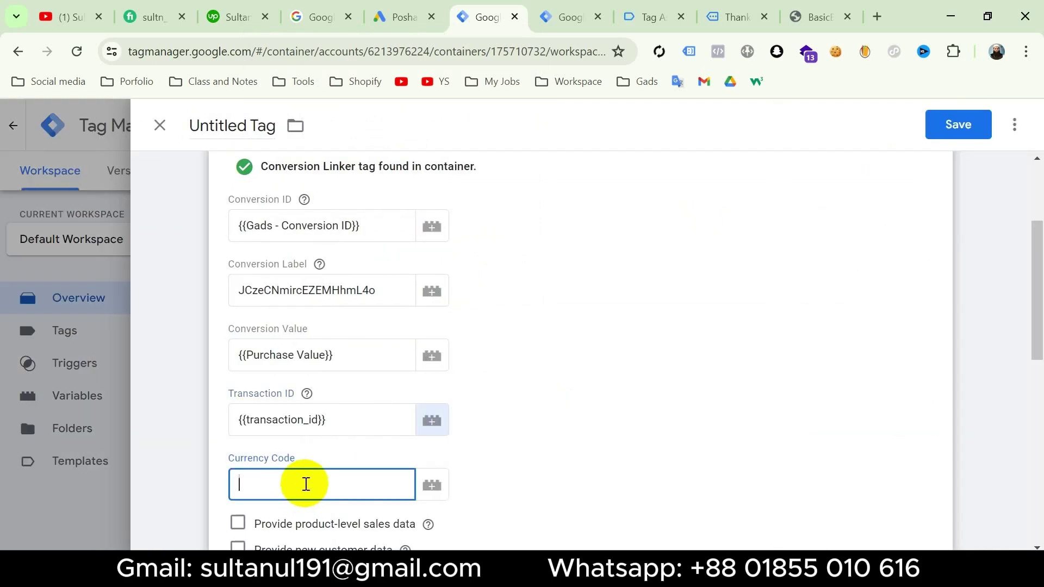
Start a new Data Layer Variable for the tag's Currency Code
click(435, 496)
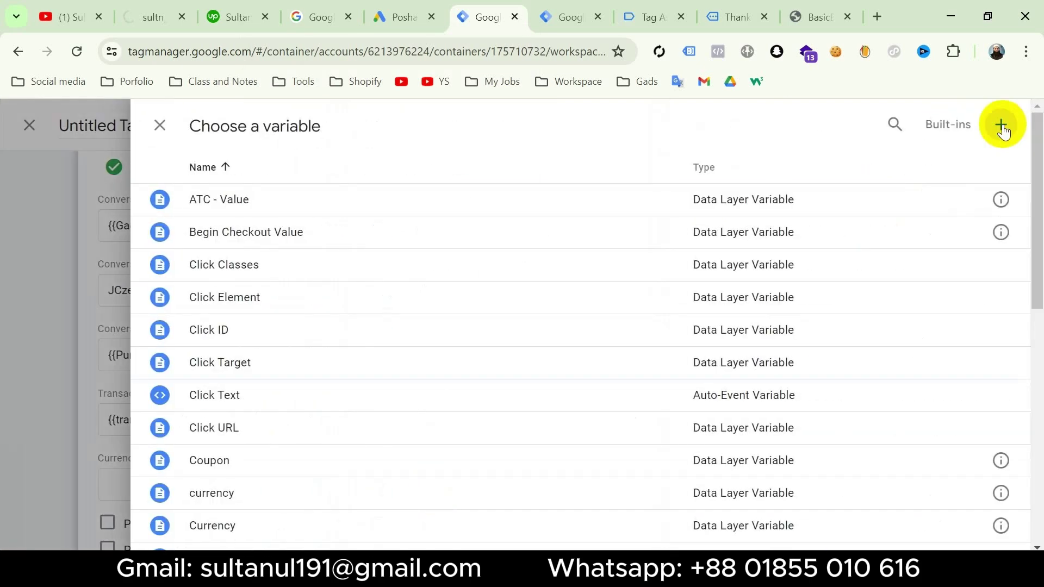
click(1002, 131)
click(582, 275)
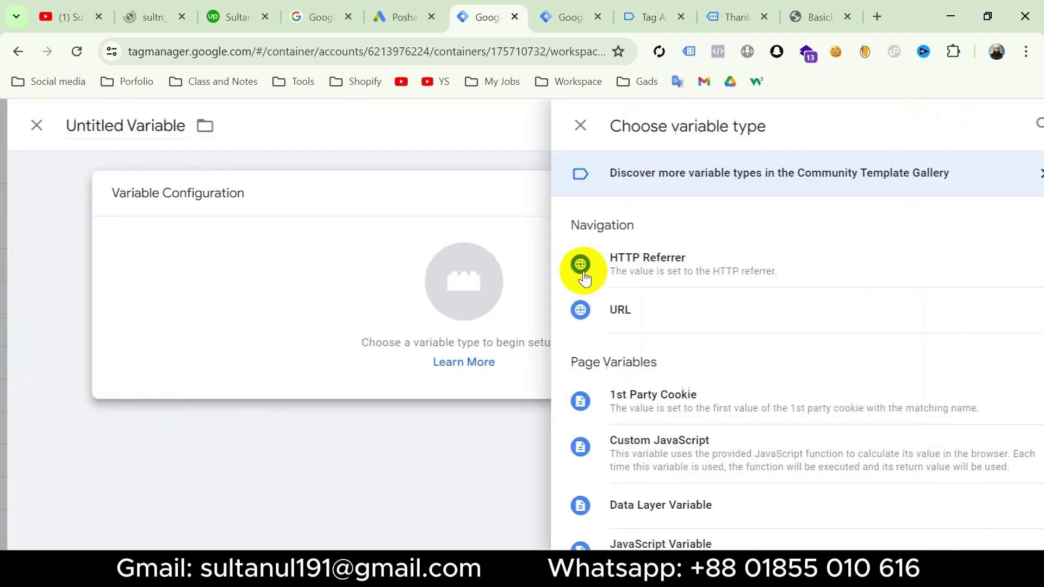
click(688, 505)
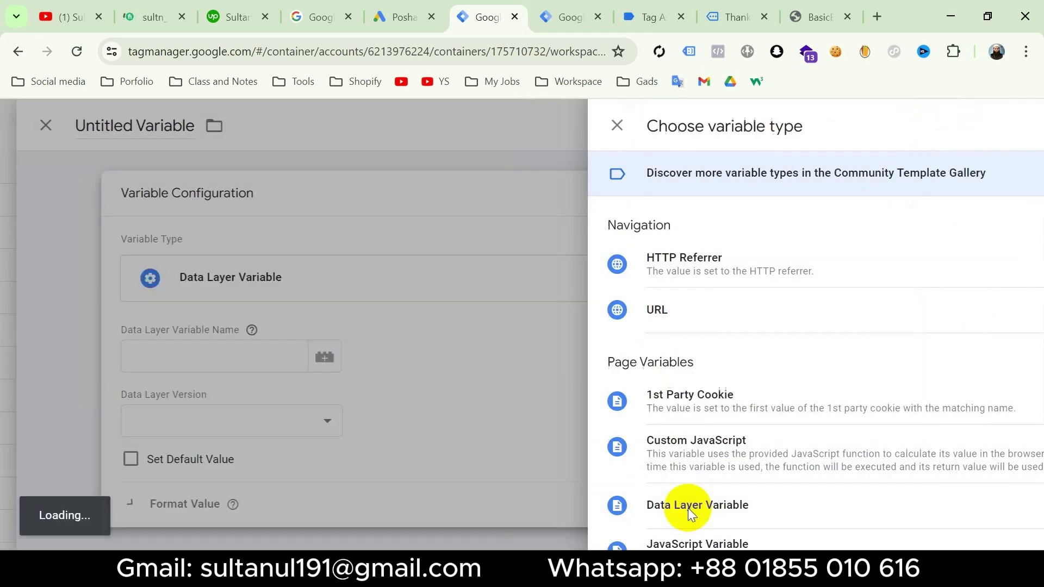
Set the key to ecommerce.currency, name the variable currency, and try saving it
click(296, 350)
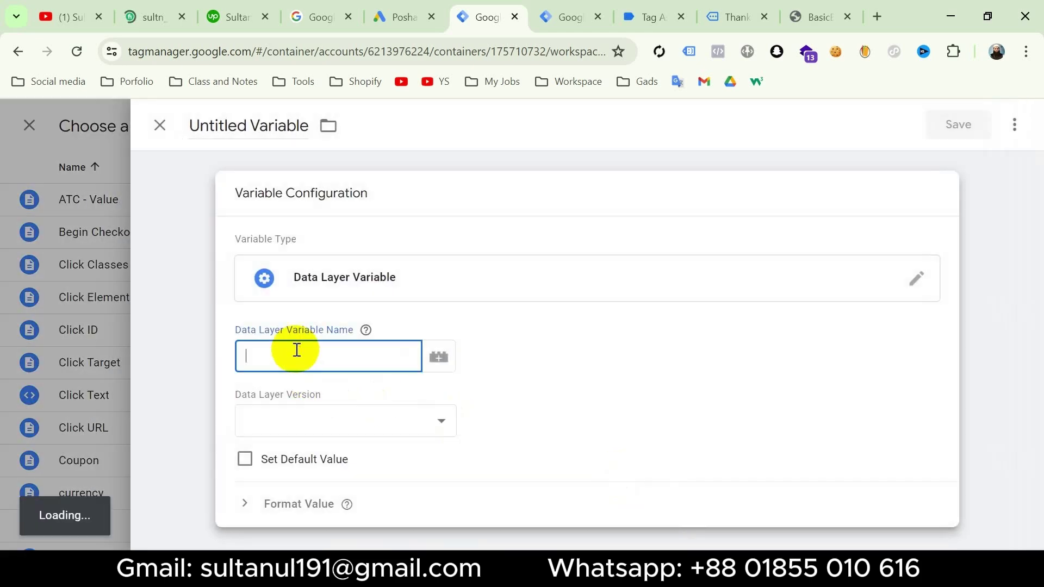
key(super+v)
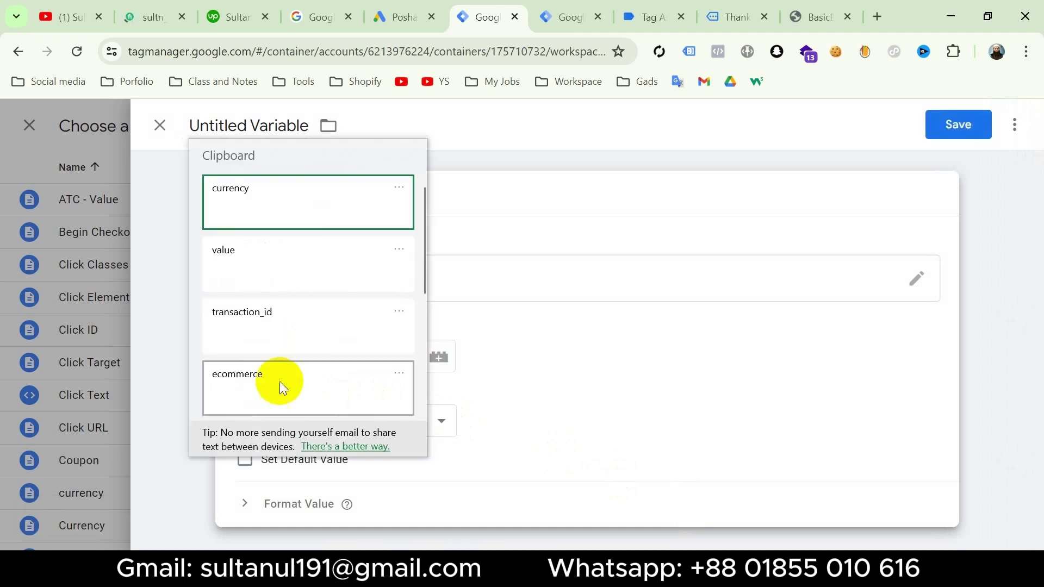
click(279, 381)
text(.)
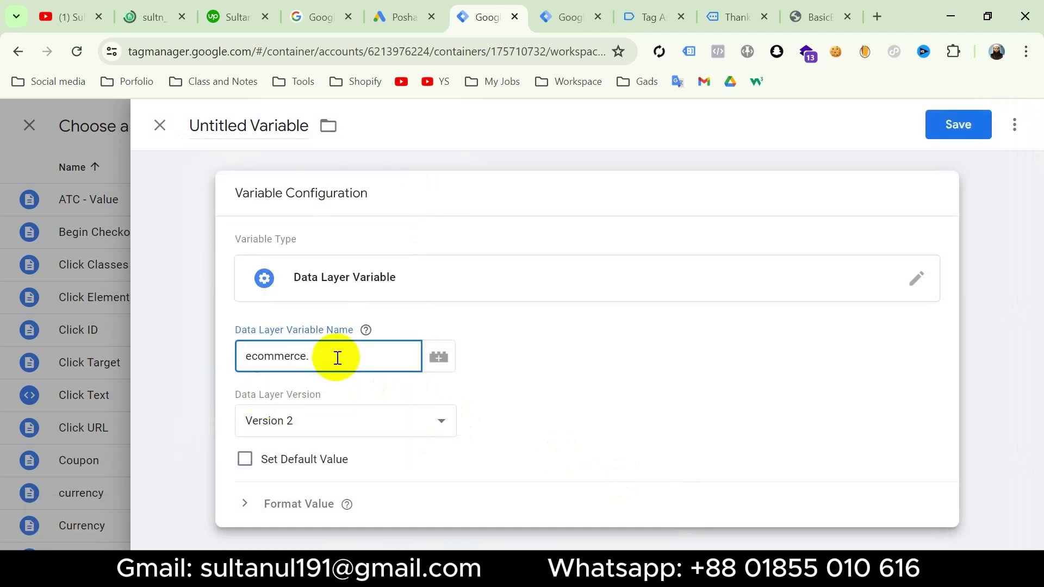
key(super+v)
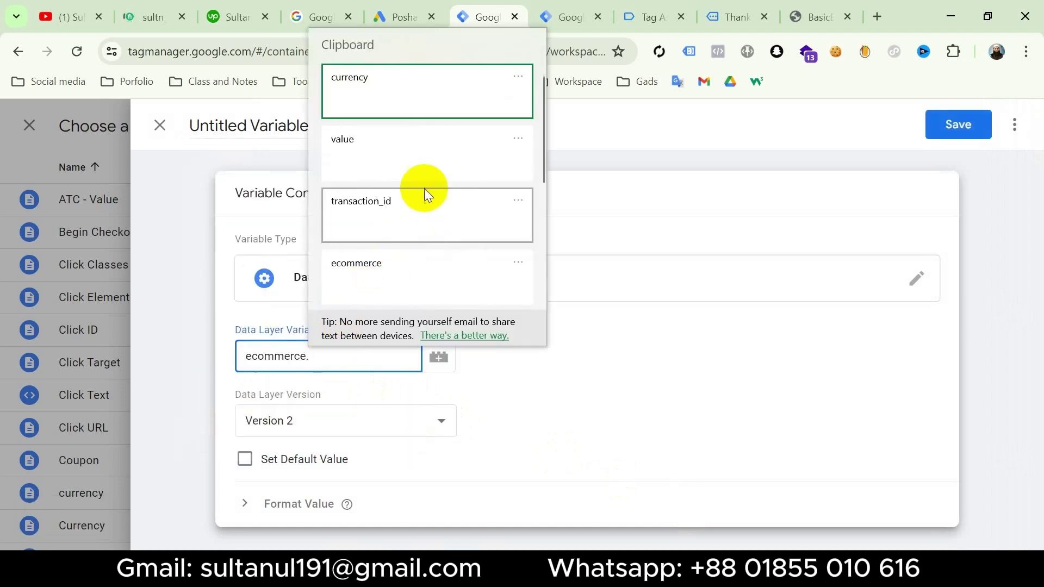
click(419, 101)
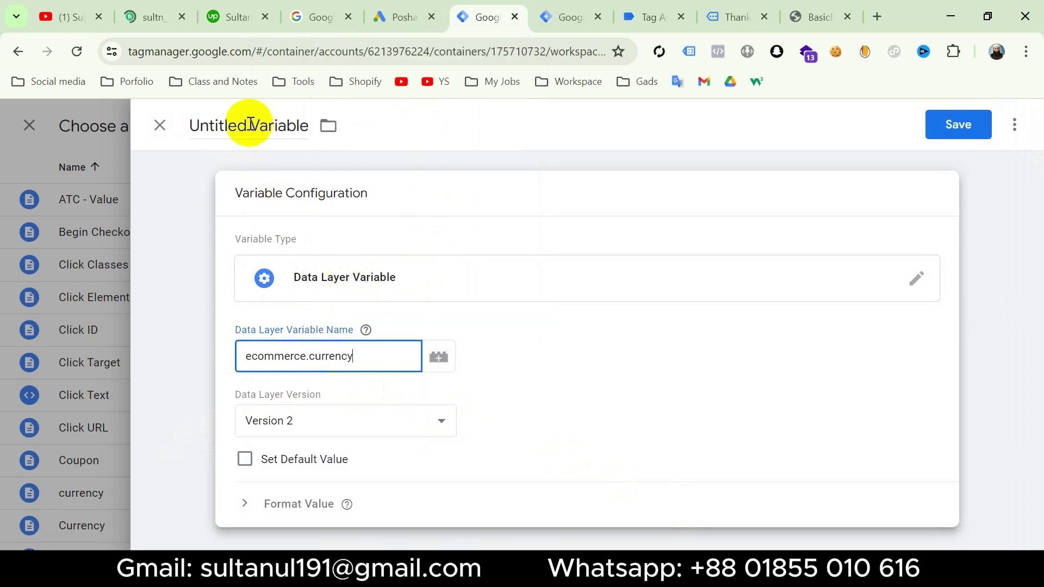
double_click(251, 124)
triple_click(247, 126)
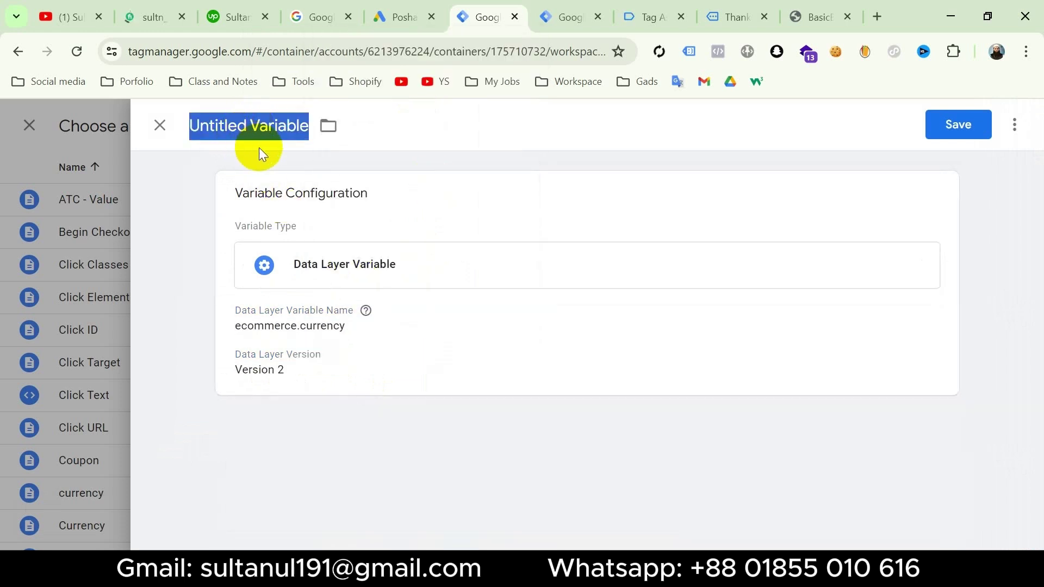
key(super+v)
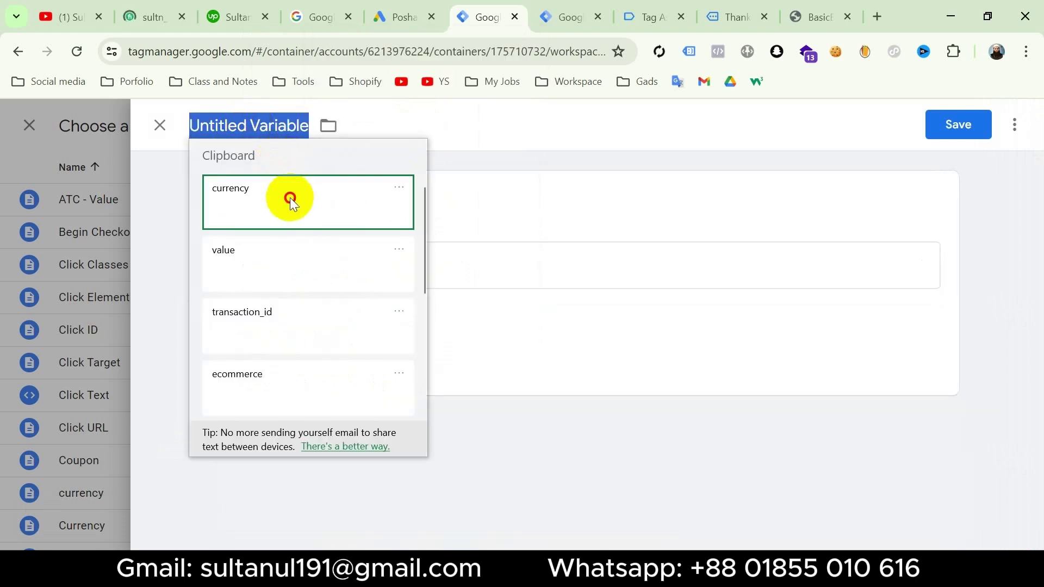
click(291, 203)
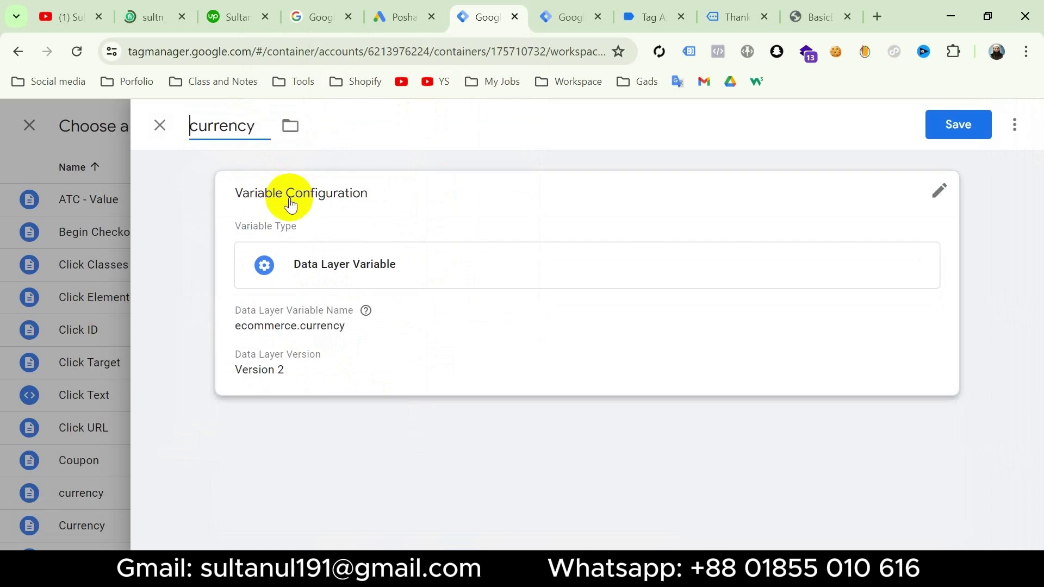
click(958, 137)
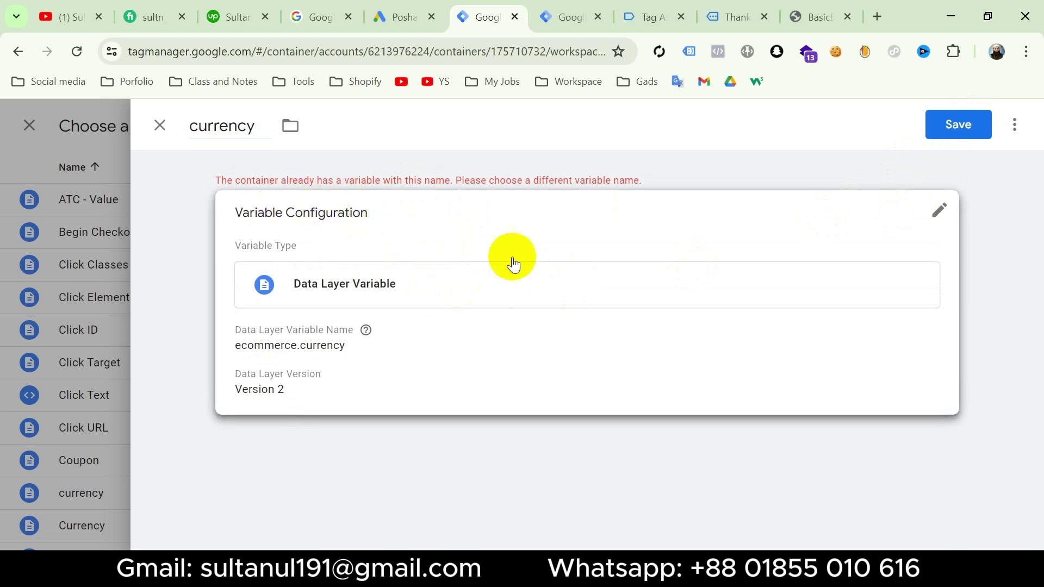
Use the existing {{Currency}} variable for Currency Code instead
click(95, 311)
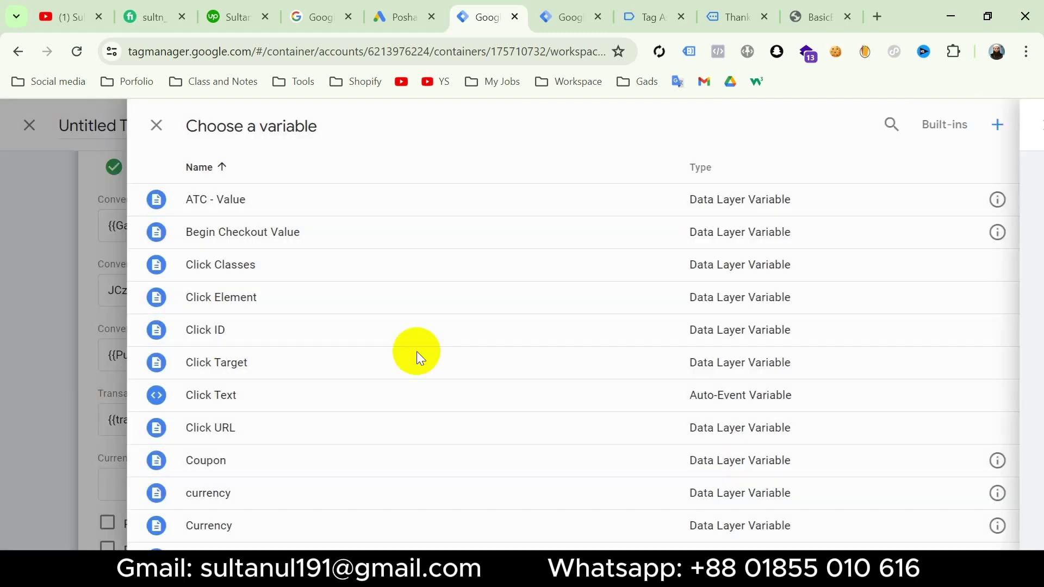
click(279, 523)
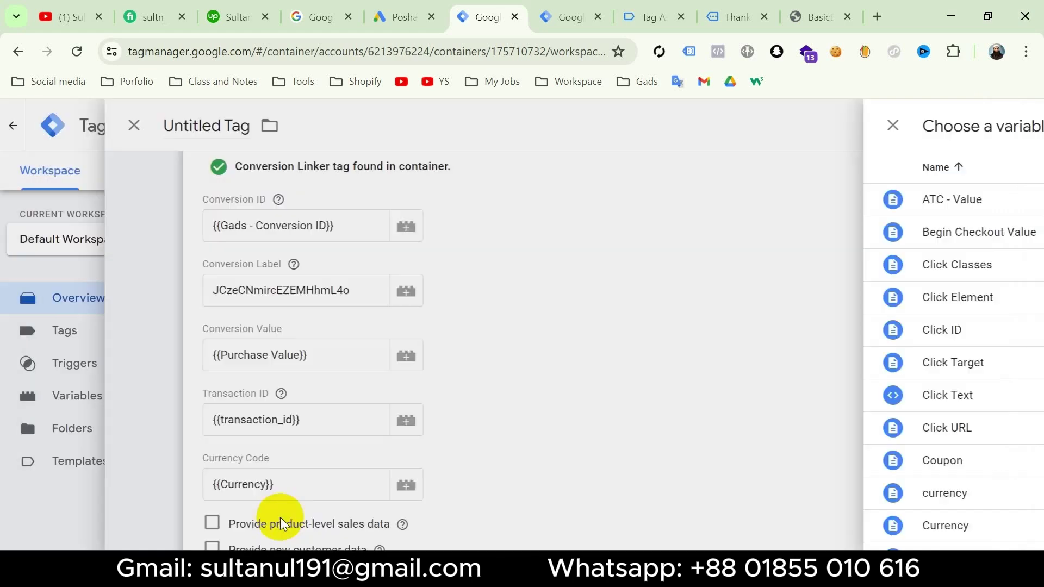
scroll(549, 387, down, 5)
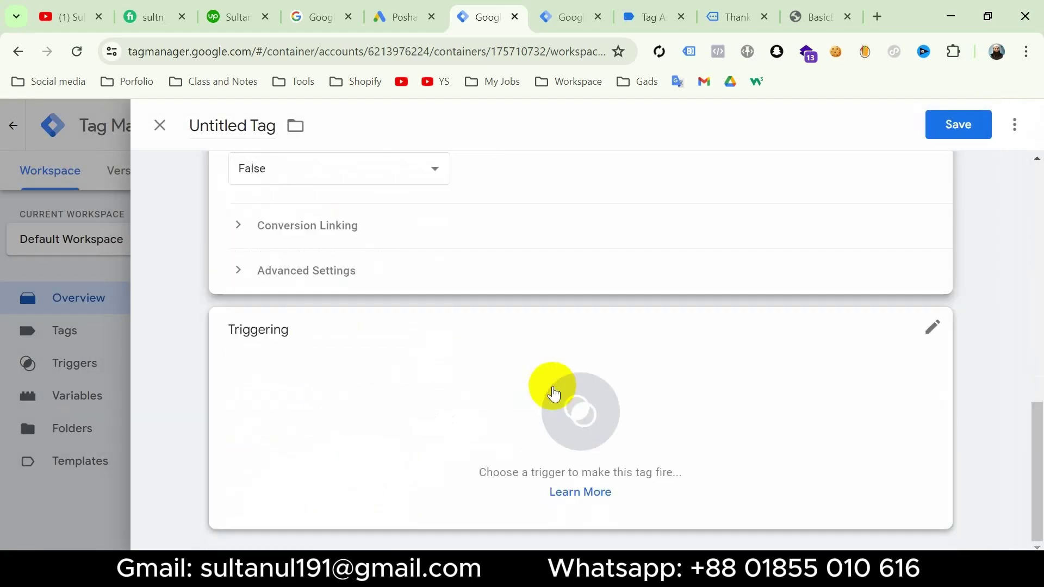
Begin a new Custom Event trigger for the tag and check the purchase event name in Tag Assistant
click(444, 408)
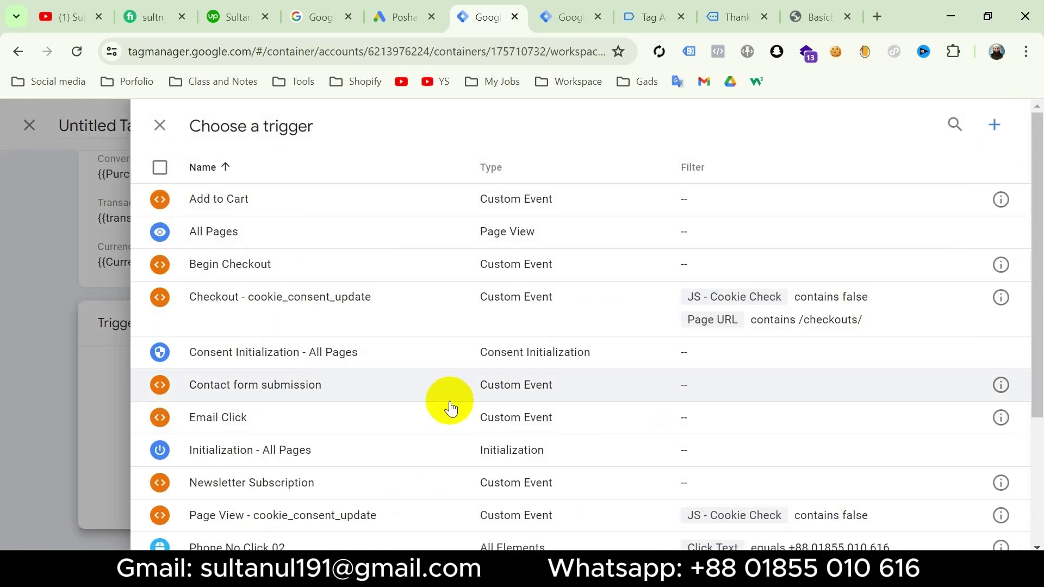
click(994, 127)
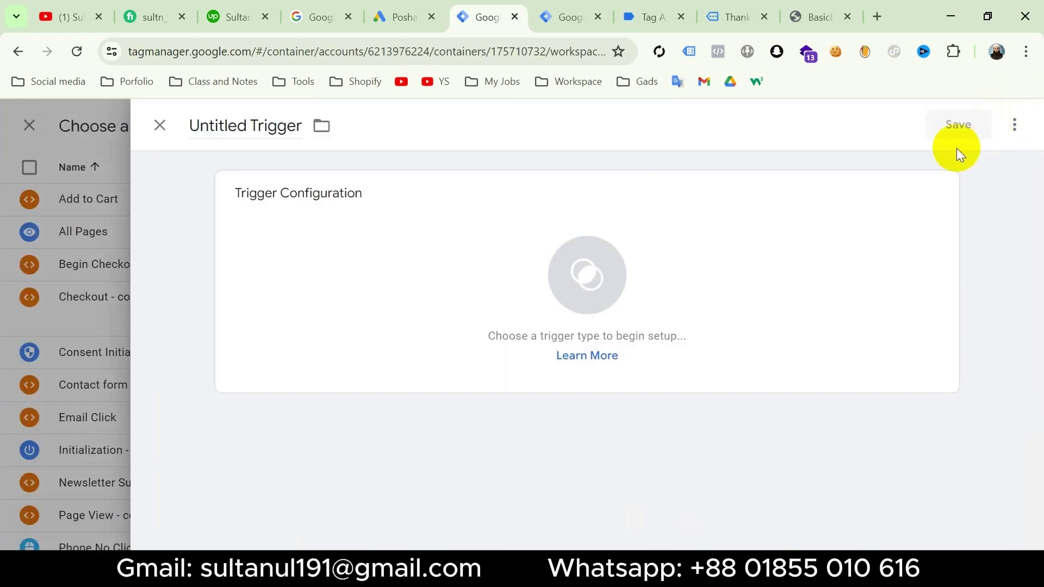
click(682, 226)
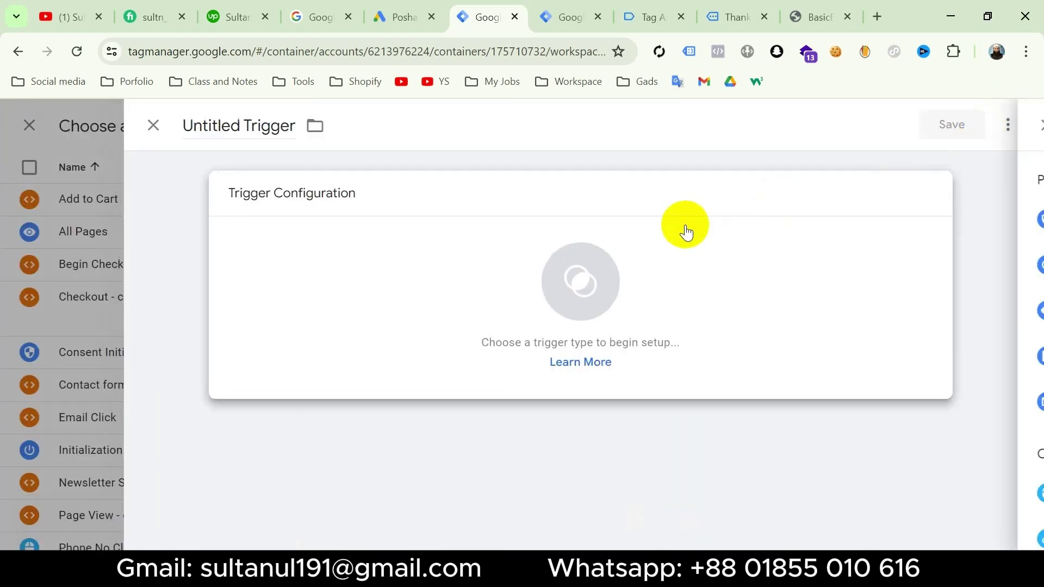
scroll(692, 399, down, 5)
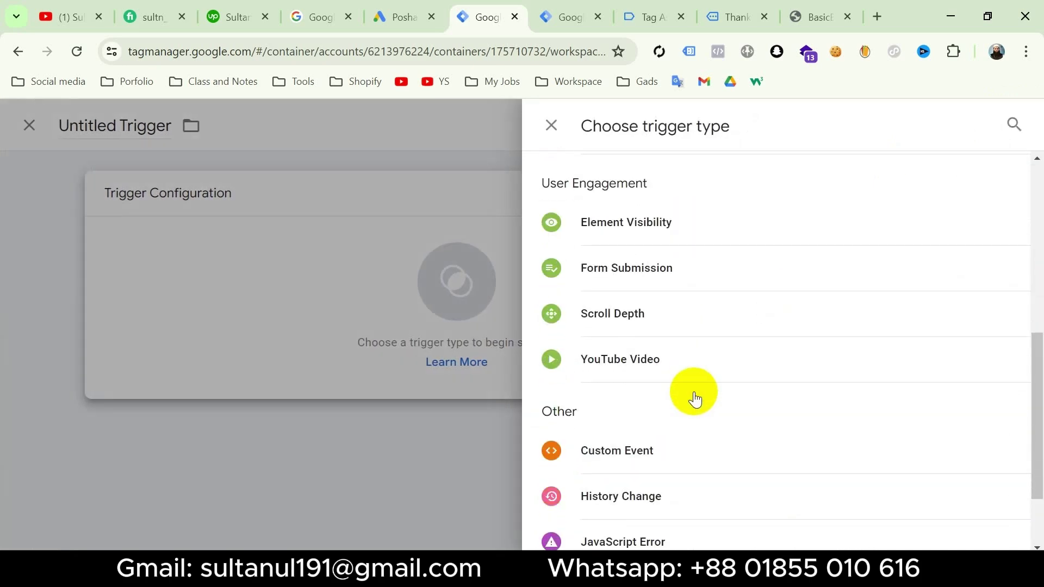
click(637, 447)
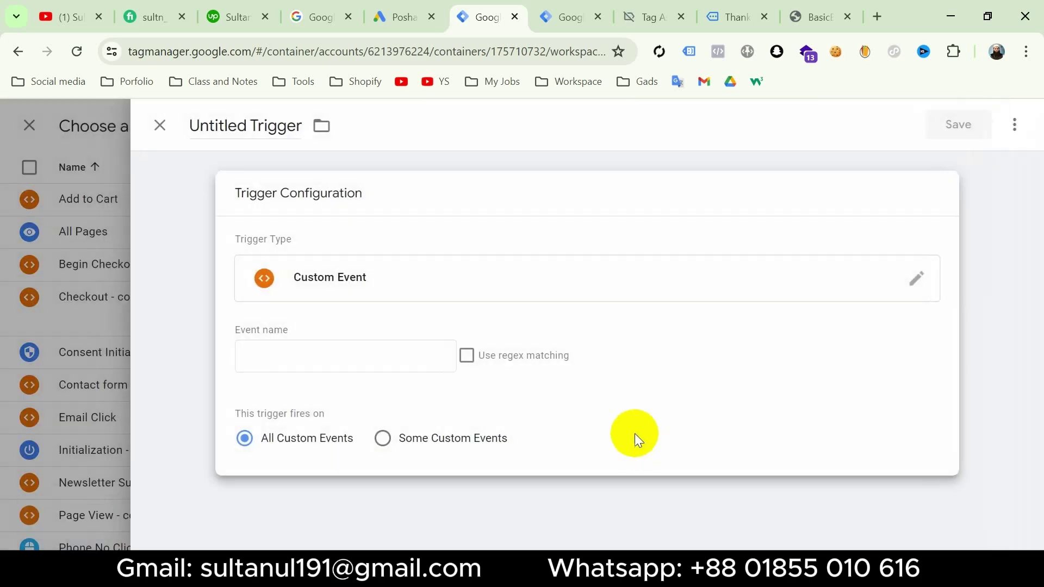
click(651, 16)
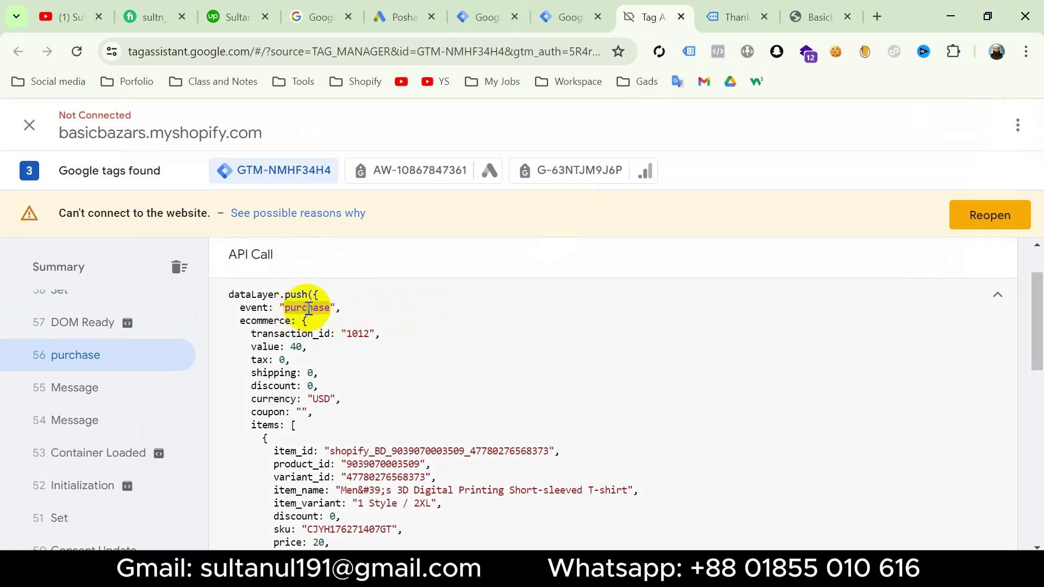
Set the Custom Event name to purchase, title the trigger purchase, and save it
click(486, 16)
click(332, 357)
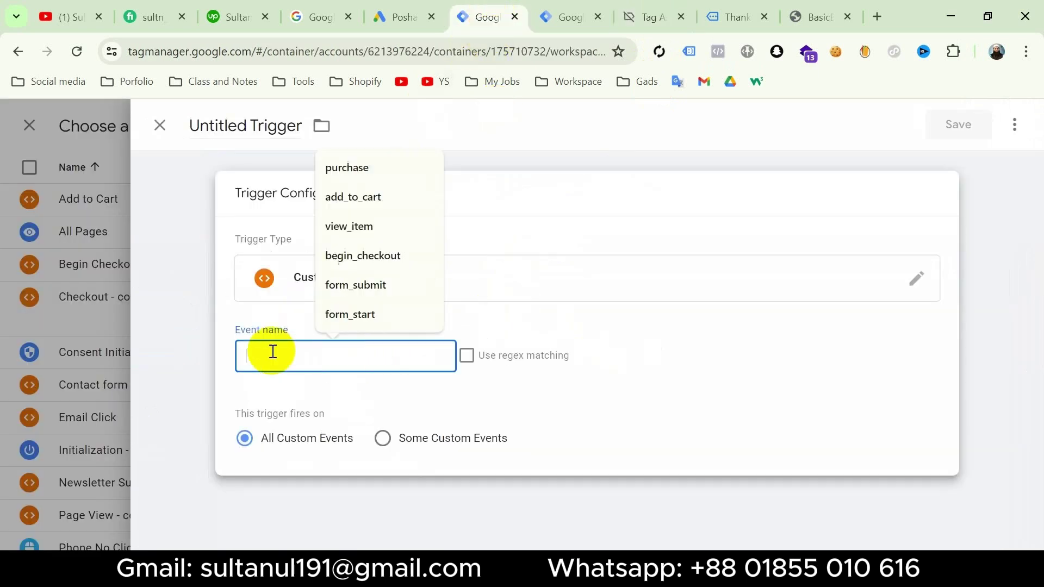
text(purchase)
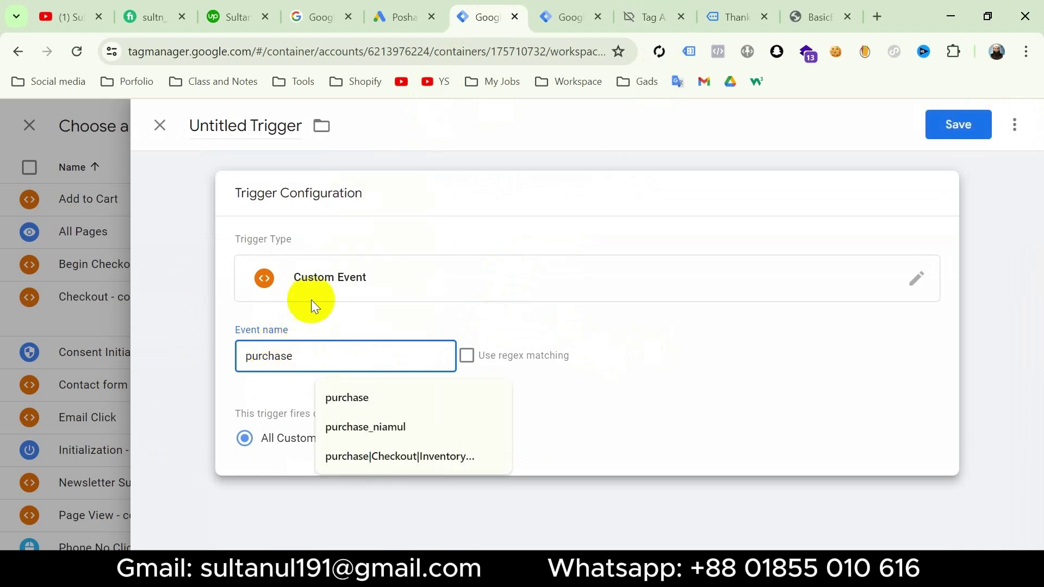
click(240, 124)
triple_click(240, 124)
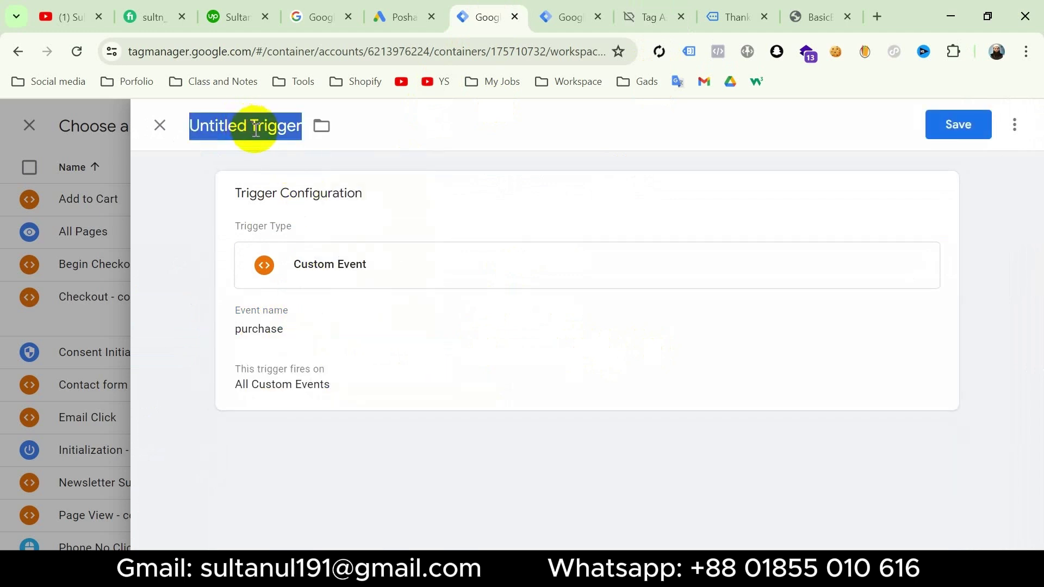
text(purchase)
click(967, 130)
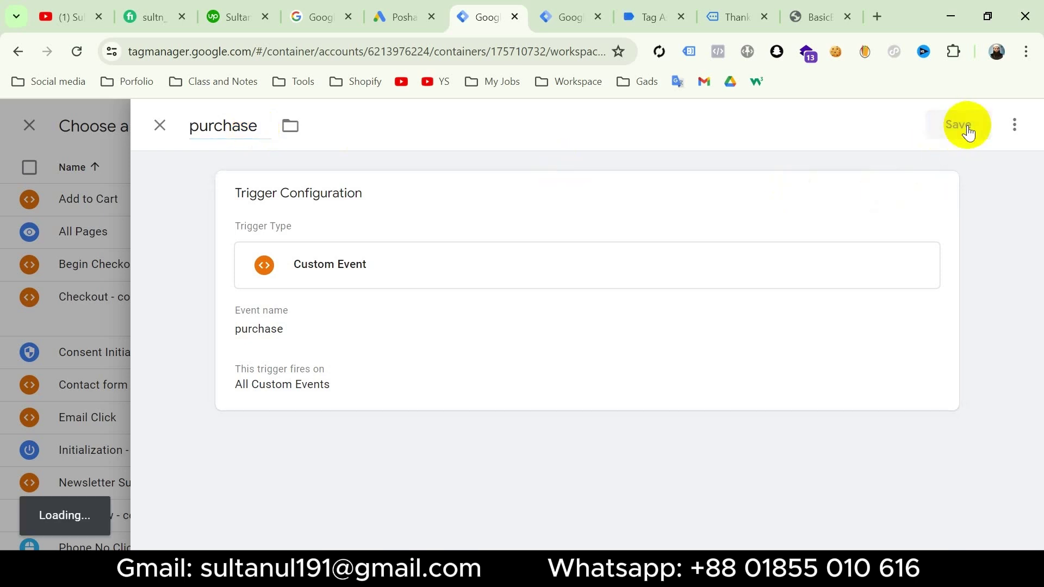
triple_click(231, 124)
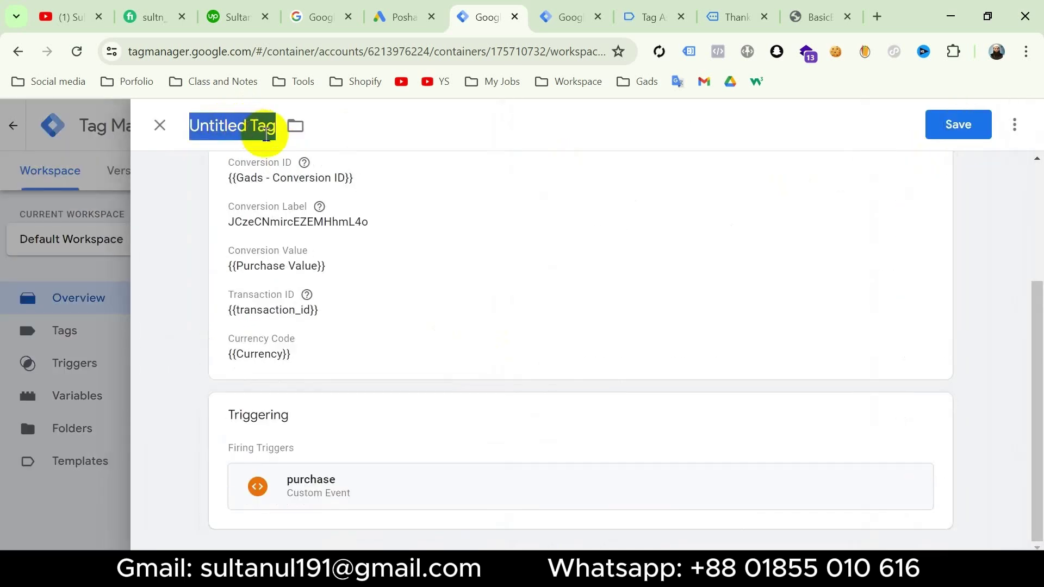
Name the tag 'Gads - Purchase', save it, and confirm it in the Tags list
text(Gads - Purchase)
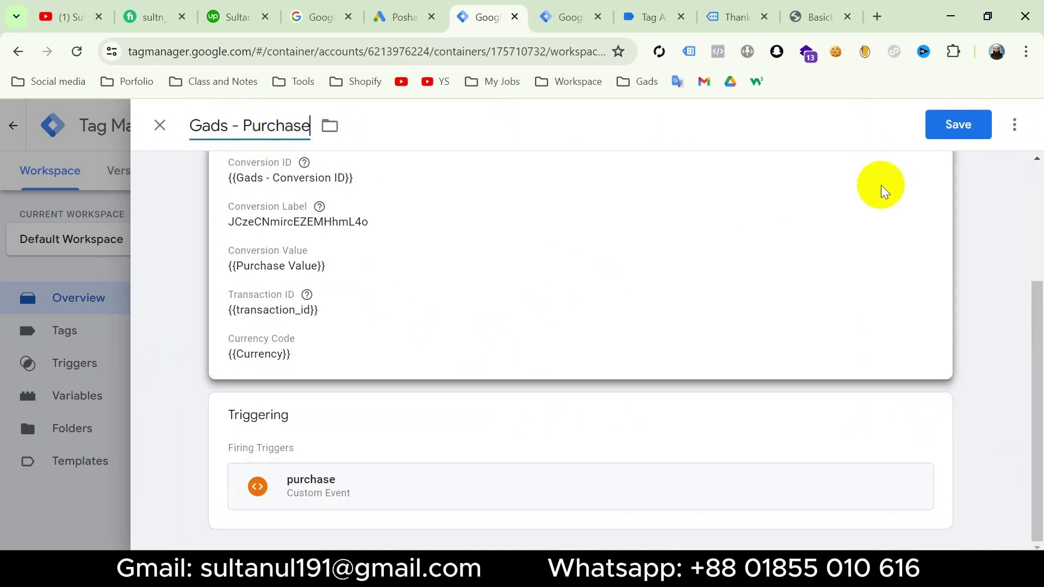
click(966, 137)
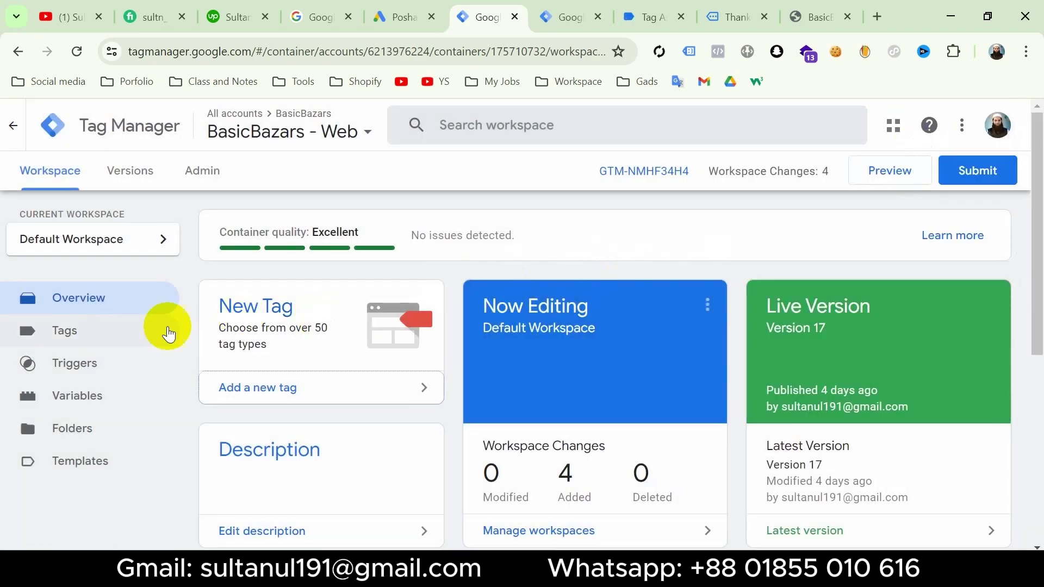
click(109, 342)
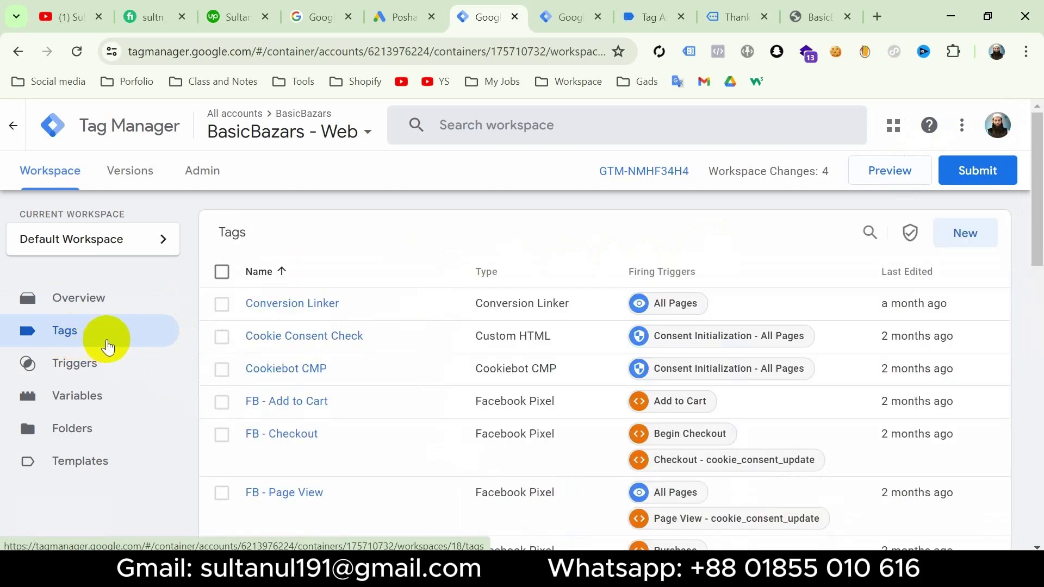
scroll(465, 383, down, 15)
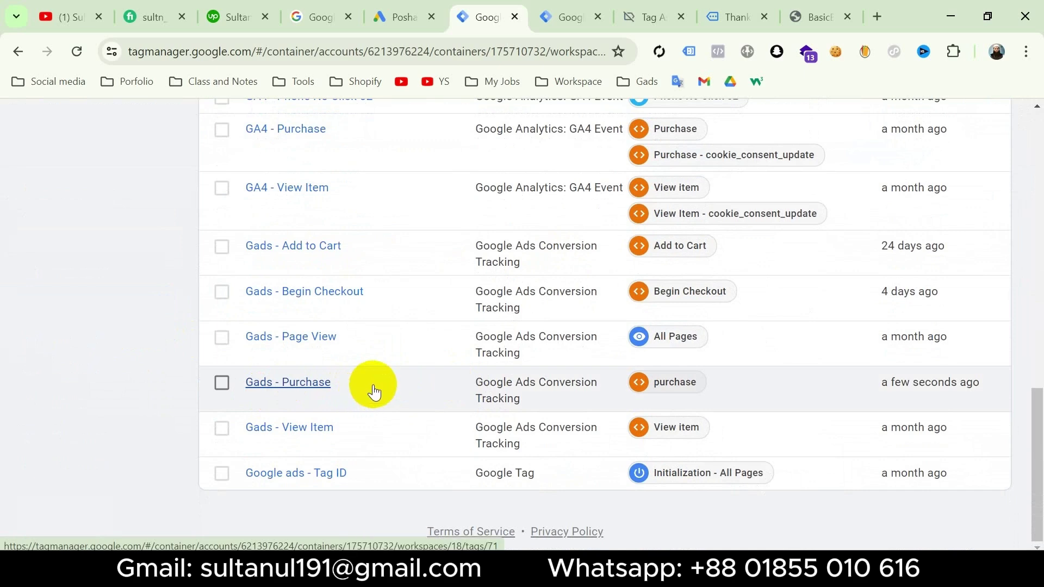
Finish creating the conversion action in Google Ads
click(411, 21)
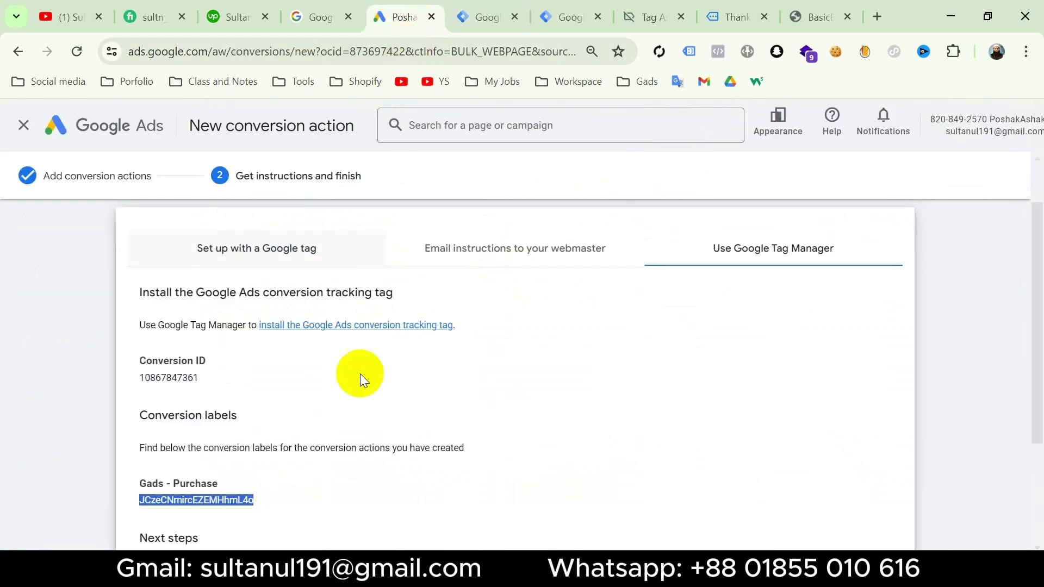
scroll(361, 375, down, 3)
click(139, 506)
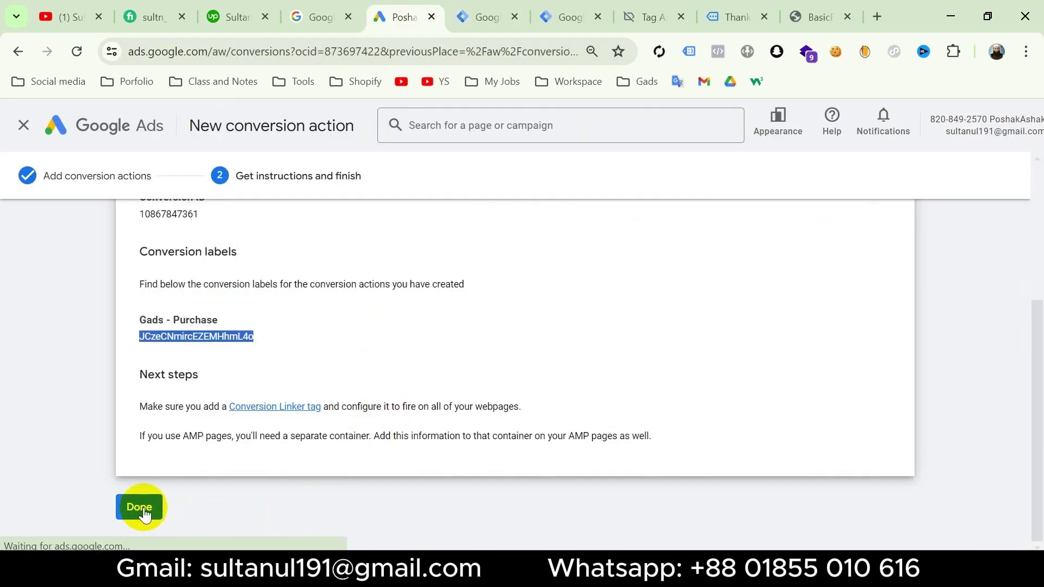
scroll(410, 474, down, 3)
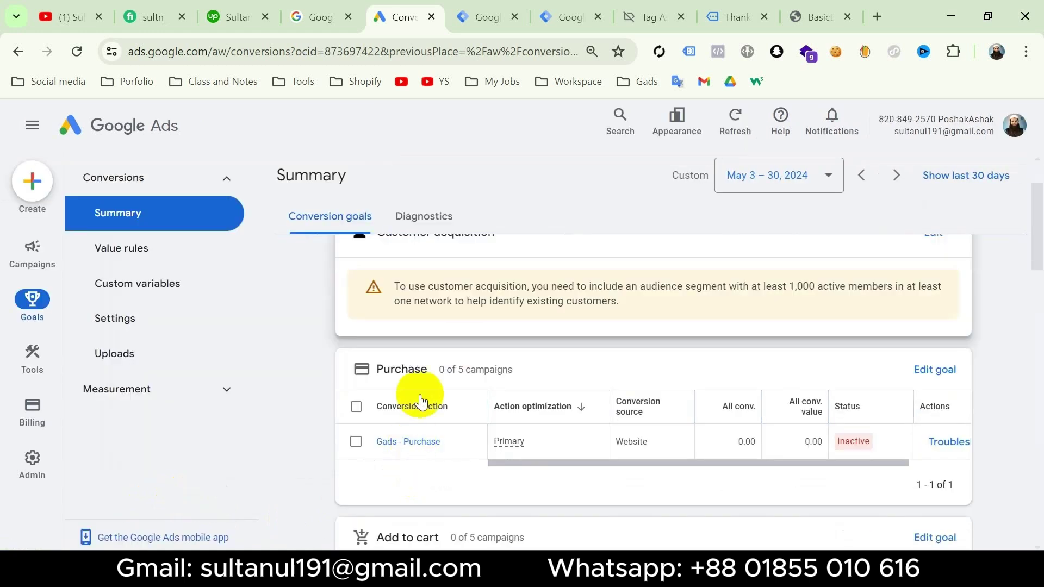
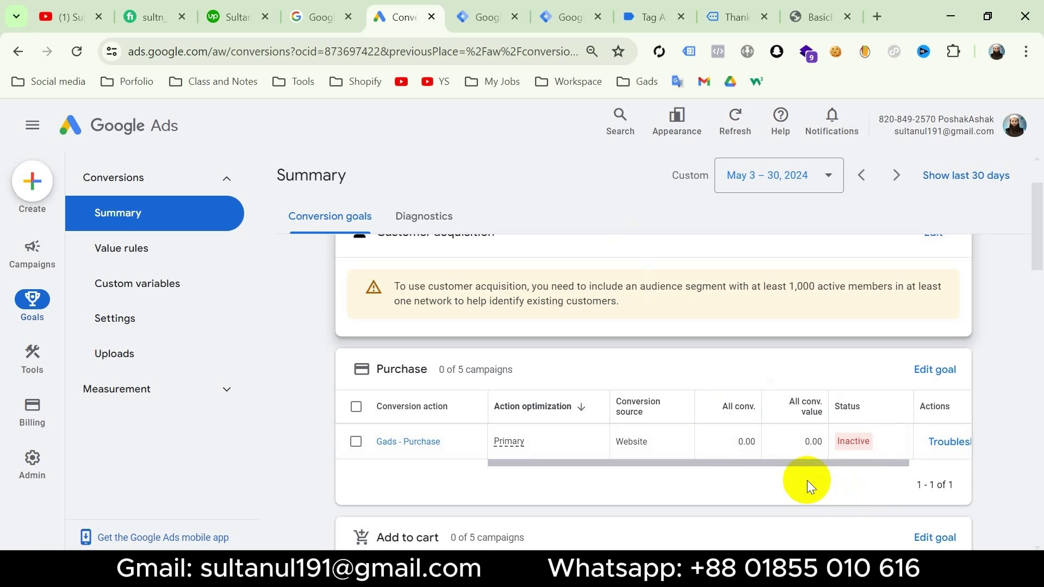
Close the three leftover browser tabs and return to the Tag Manager workspace
click(598, 16)
click(598, 17)
click(598, 17)
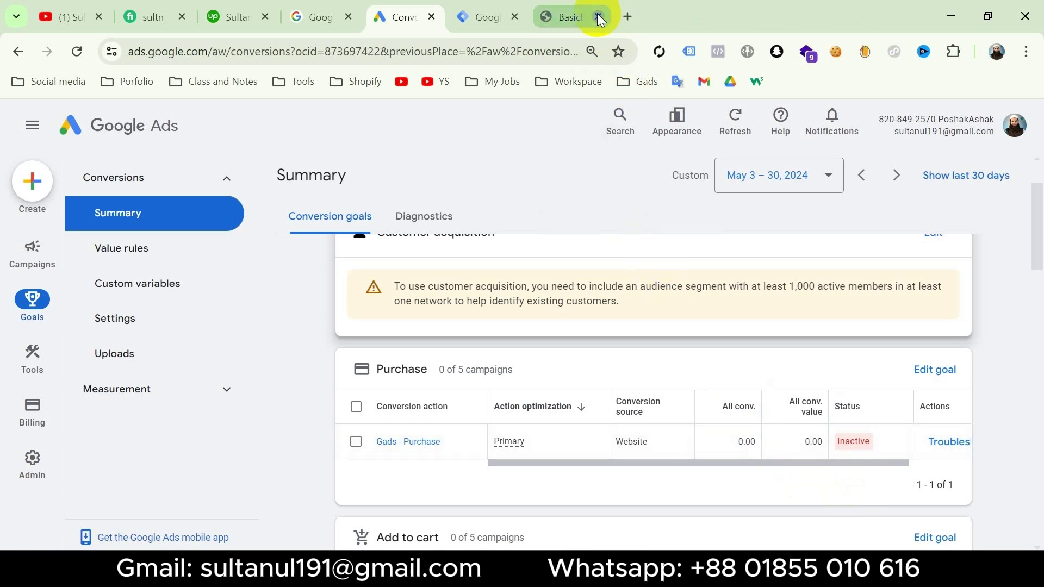
click(482, 17)
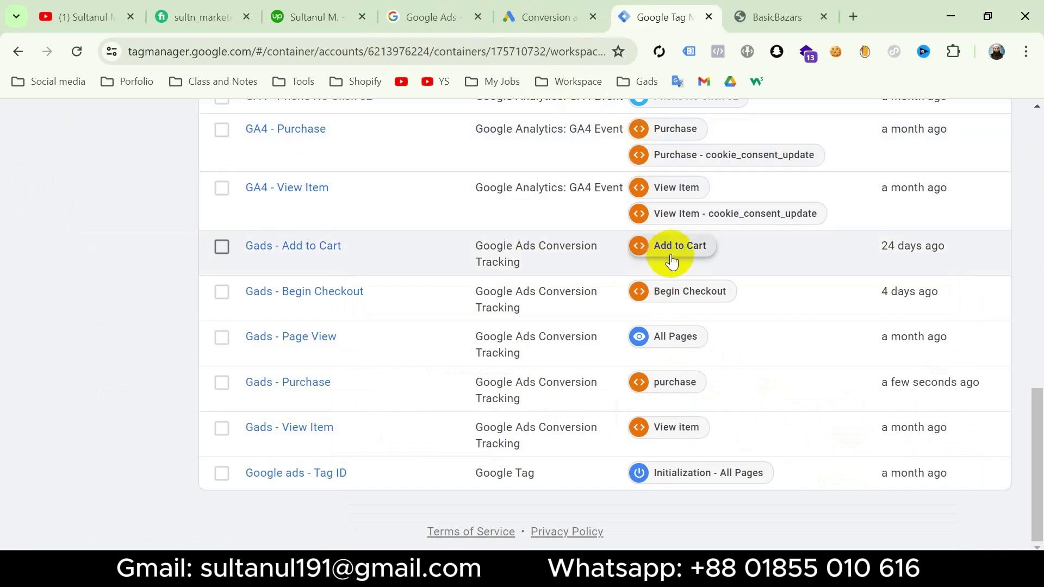
Start a Preview session and connect Tag Assistant to the BasicBazars store URL
scroll(671, 261, up, 10)
click(892, 173)
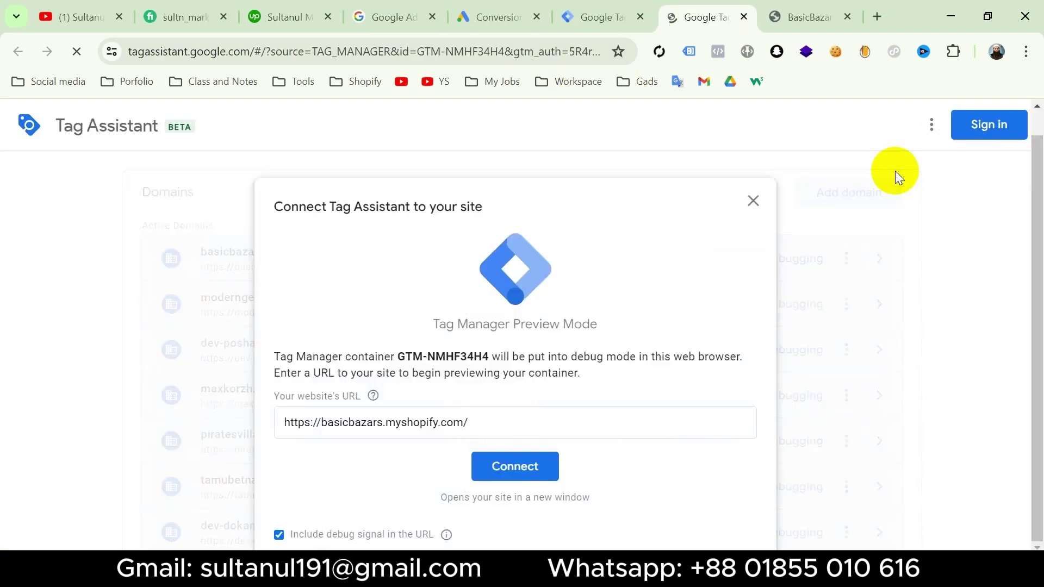
click(504, 417)
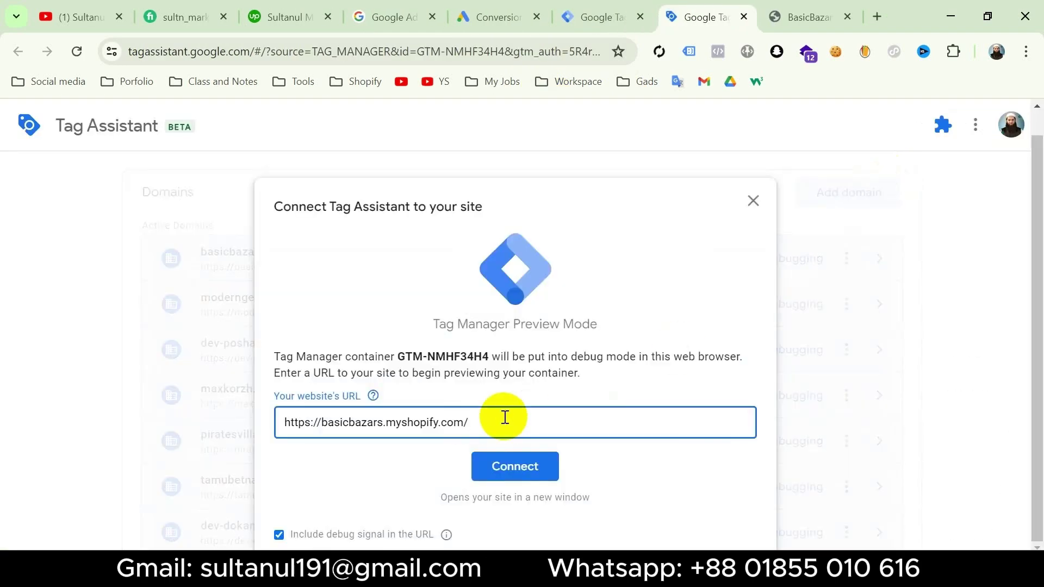
click(523, 466)
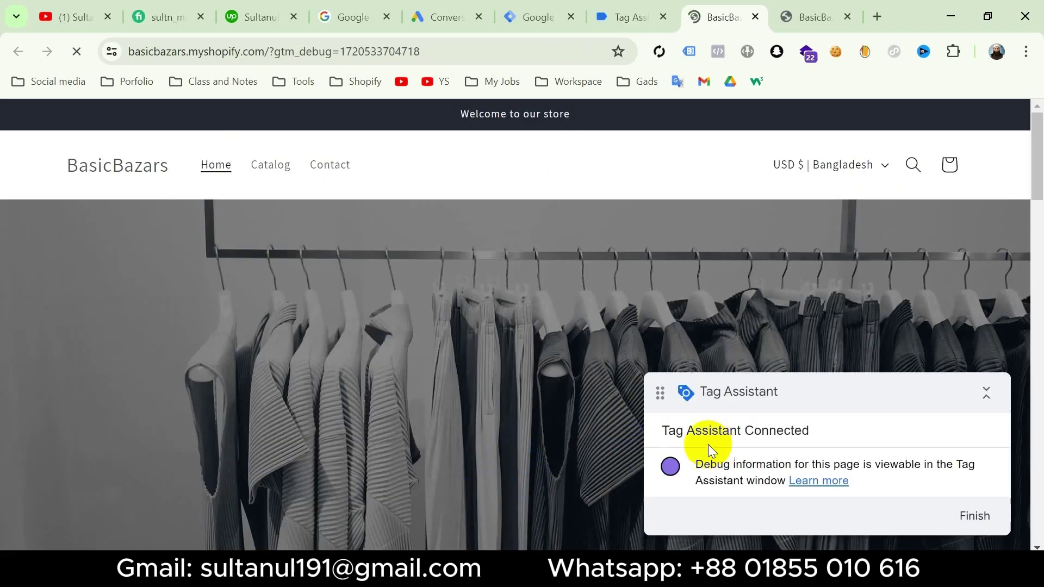
Open the Hip-hop T-shirt product page and choose Buy it now
scroll(516, 420, down, 10)
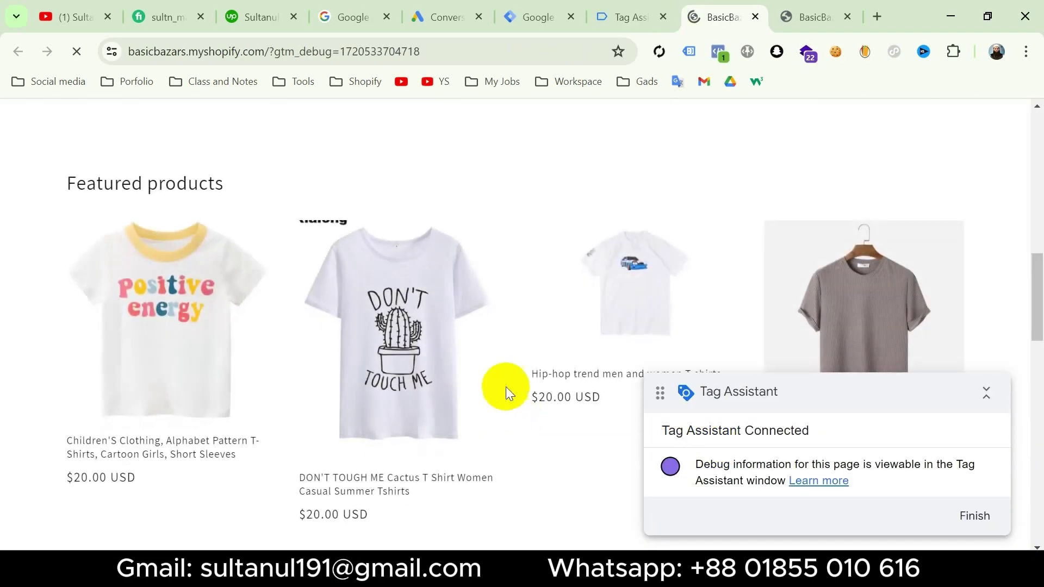
click(679, 288)
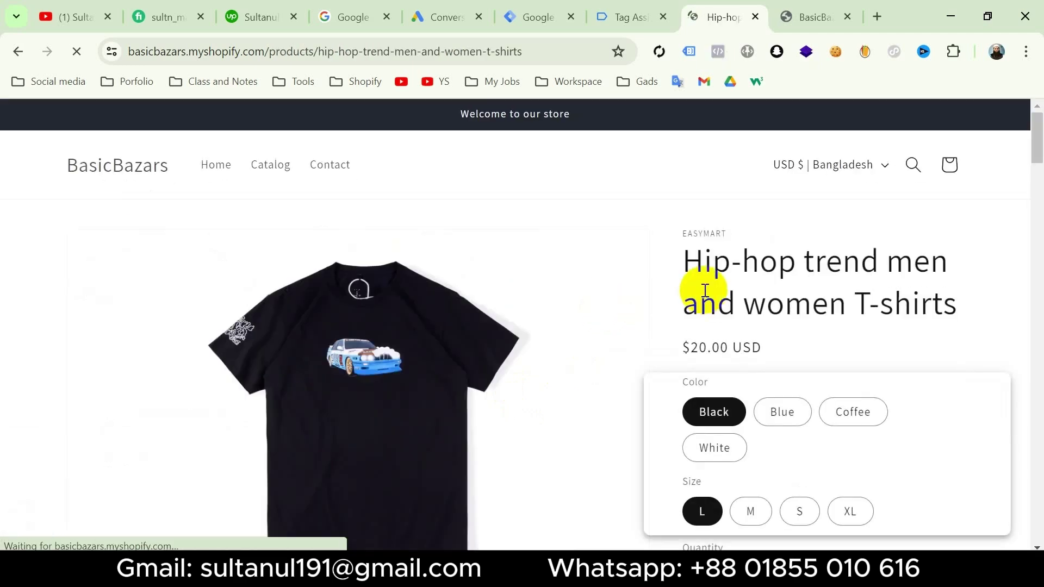
scroll(609, 278, down, 8)
click(826, 213)
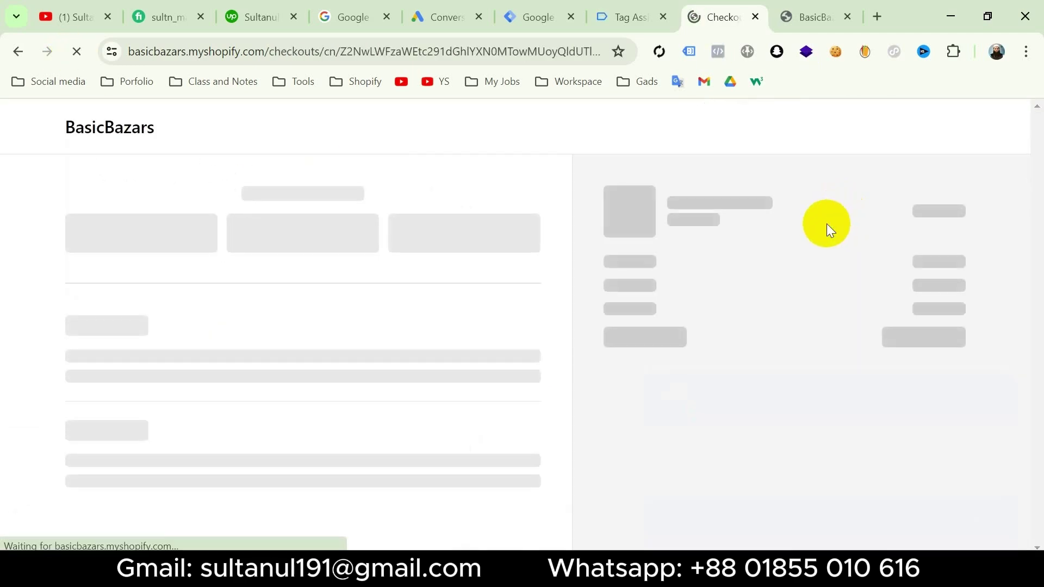
Fill in the checkout delivery details, including the customer's name and address
scroll(272, 301, down, 3)
click(207, 253)
click(207, 298)
click(396, 252)
text(Moeminin)
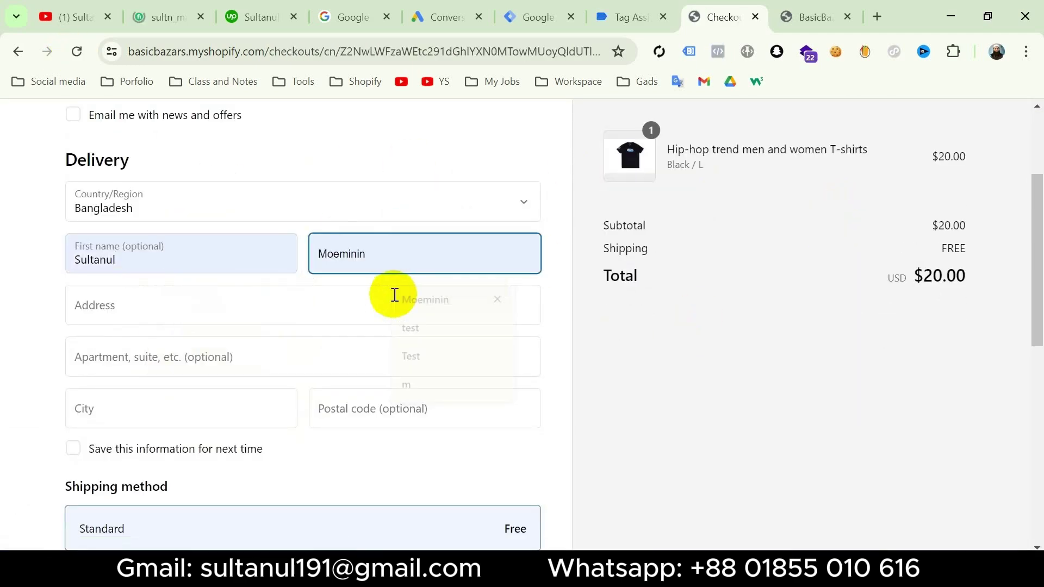
text(shjjjjsdsjhdyfhkfyt)
scroll(357, 415, down, 5)
click(173, 303)
text(1)
Enter the test card details and pay for the $20.00 order
click(122, 357)
text(0113)
click(413, 355)
text(123)
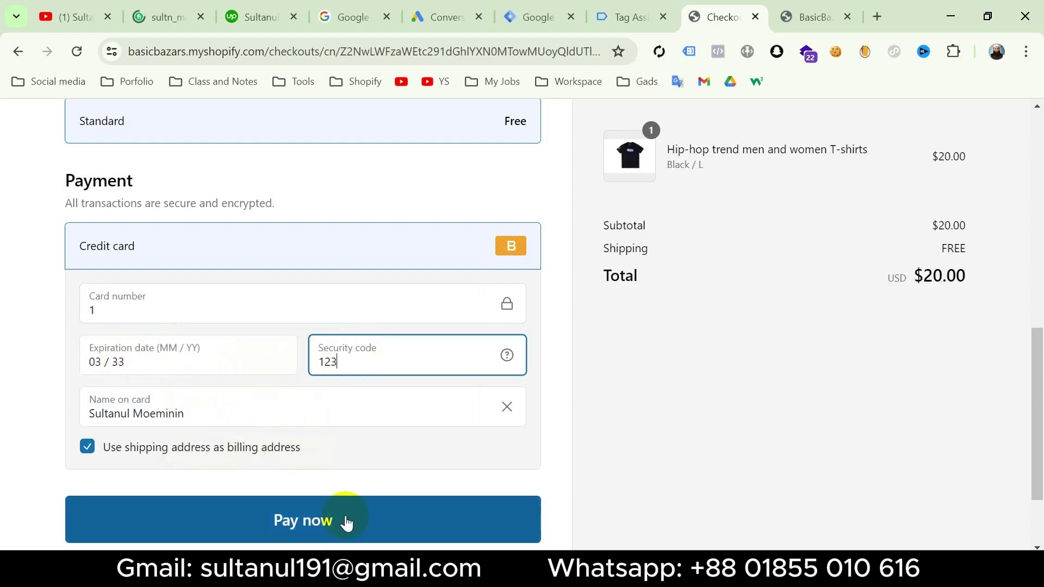
click(344, 520)
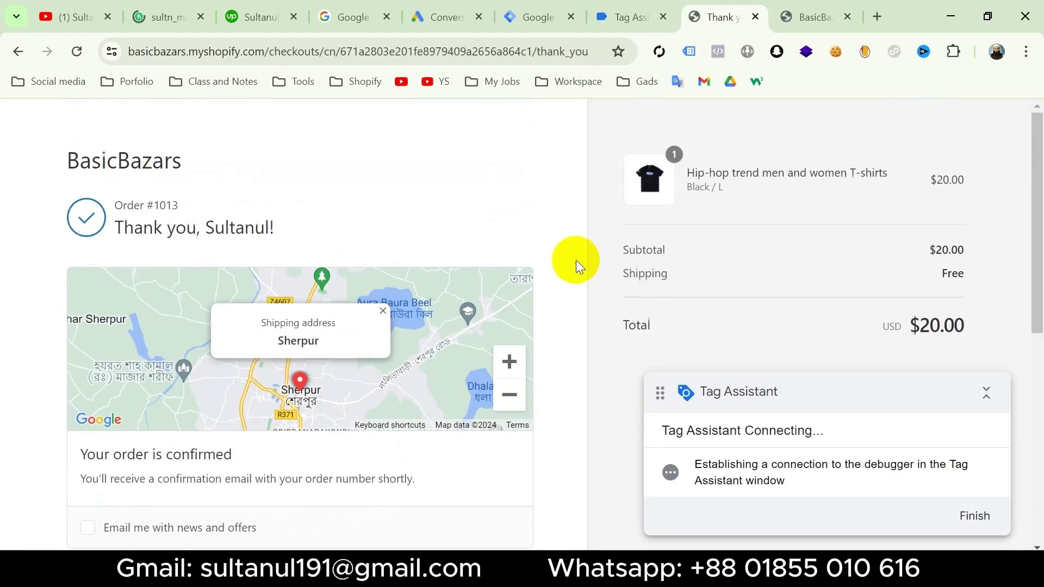
Check the order-confirmed thank-you page and its address, then return to Tag Assistant
drag(170, 456, 252, 462)
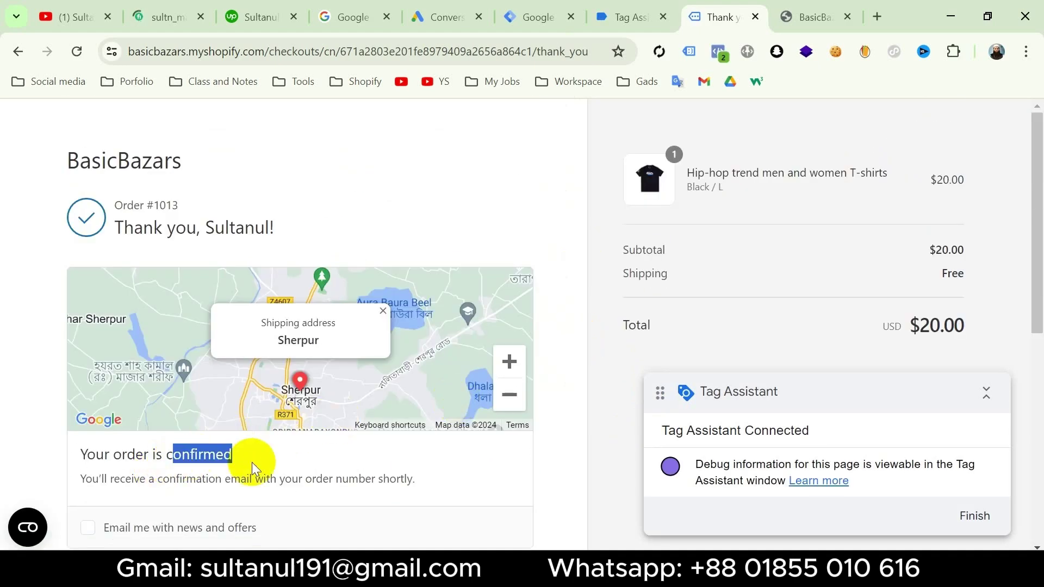
click(563, 54)
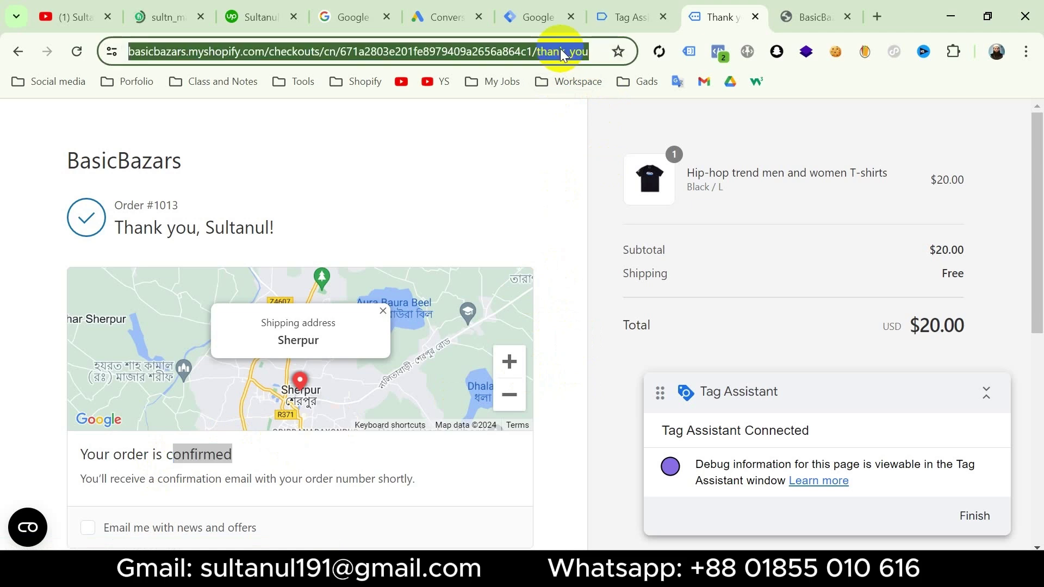
click(564, 55)
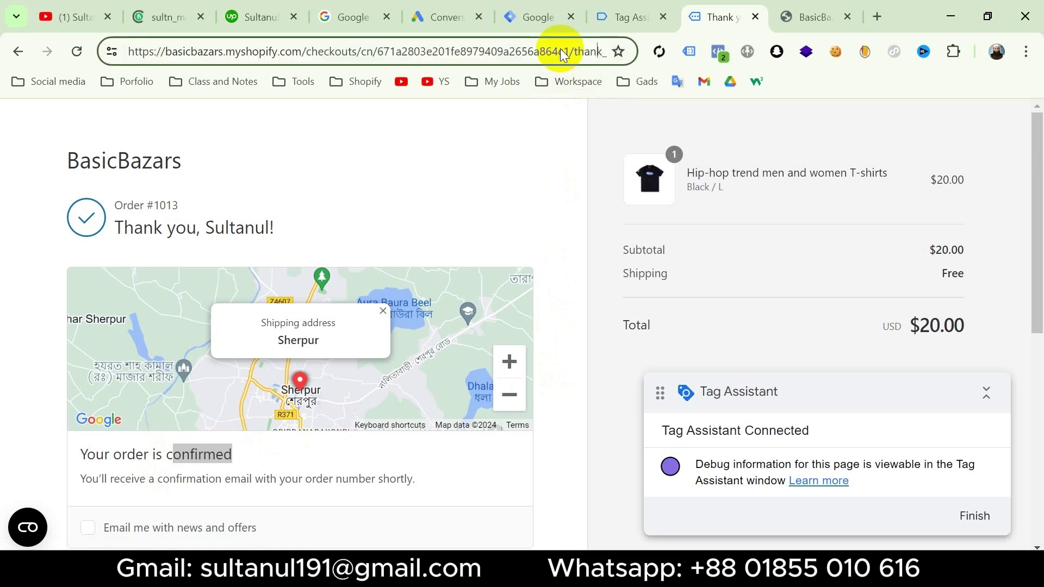
click(632, 17)
Dismiss the Connected notice, confirm Gads - Purchase fired once, then switch to Google Ads conversions
click(523, 408)
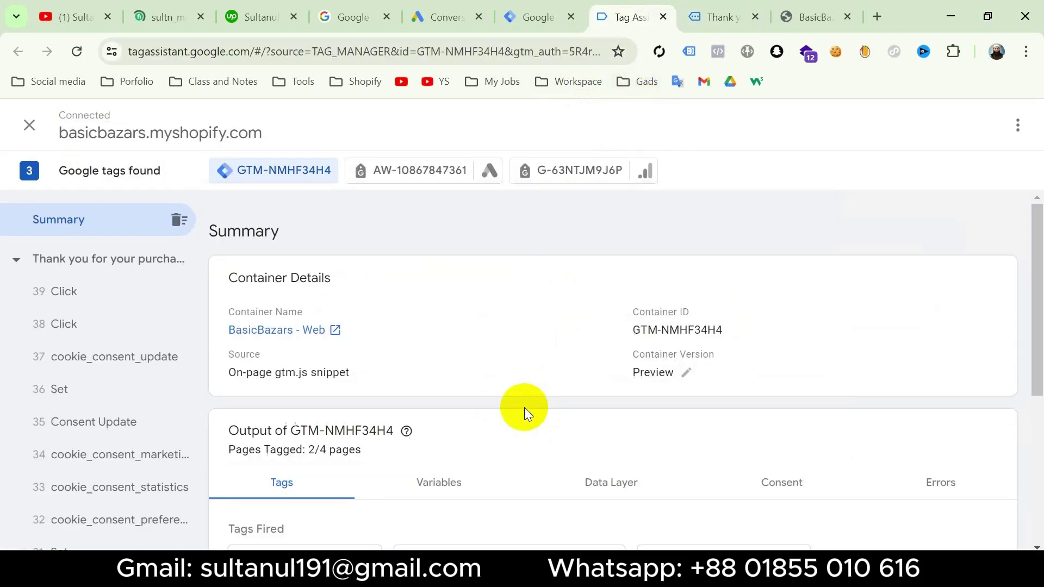
scroll(524, 407, down, 5)
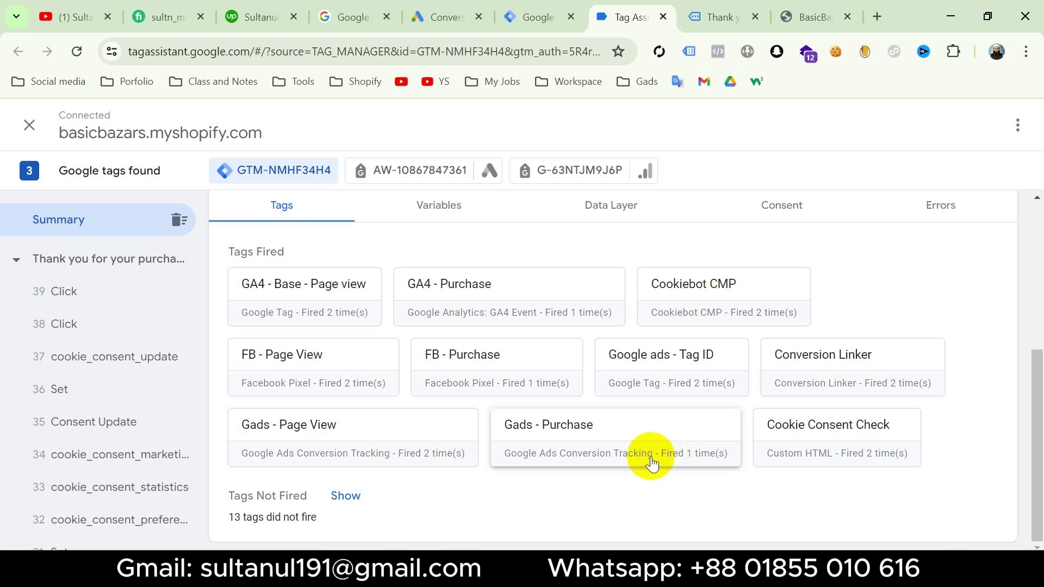
click(451, 18)
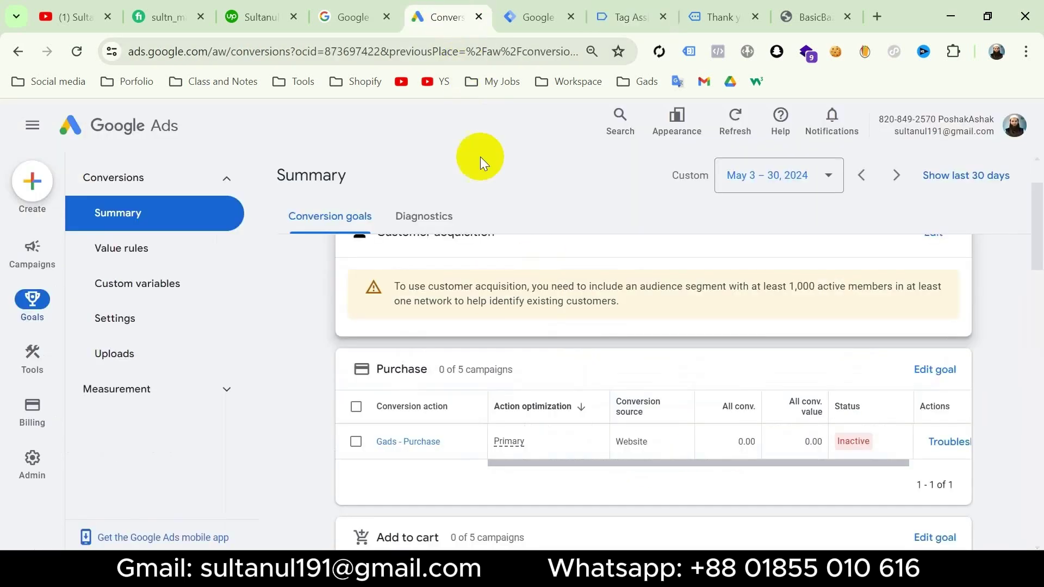
Reload the Google Ads conversions summary, check the Purchase goal's status, and return to Tag Assistant
click(77, 52)
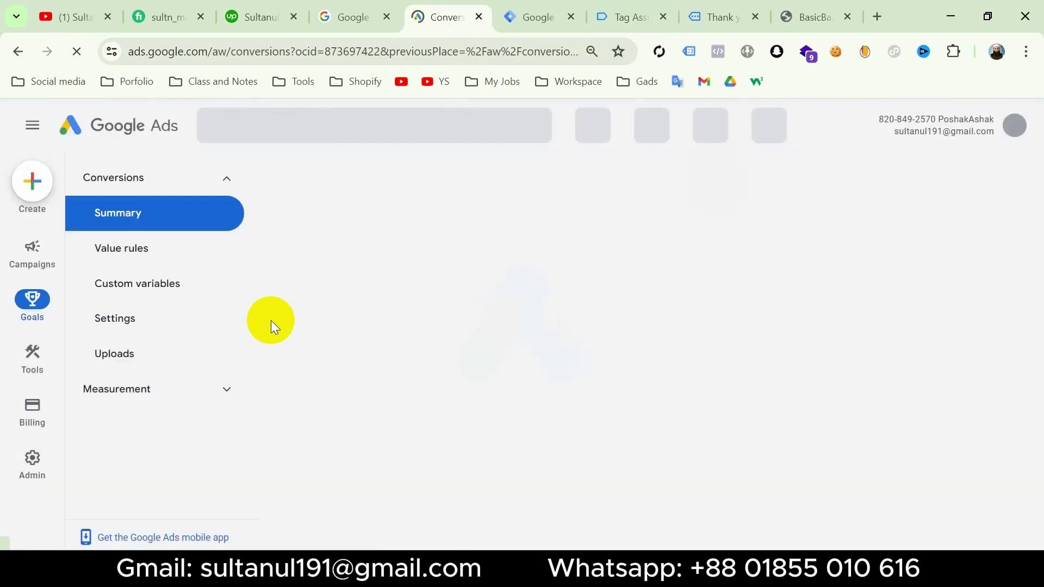
scroll(748, 305, down, 5)
scroll(748, 305, up, 3)
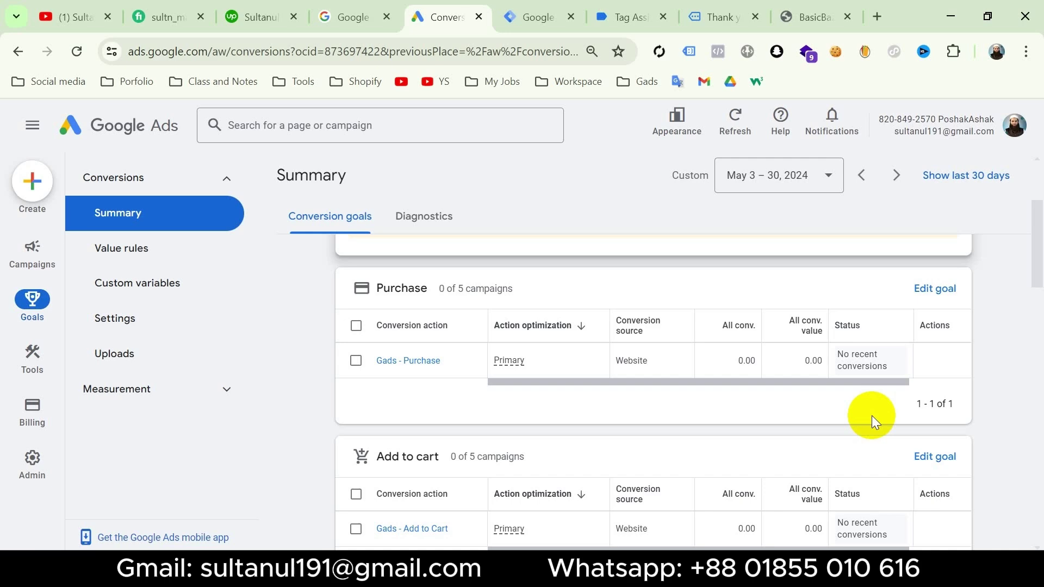
click(623, 16)
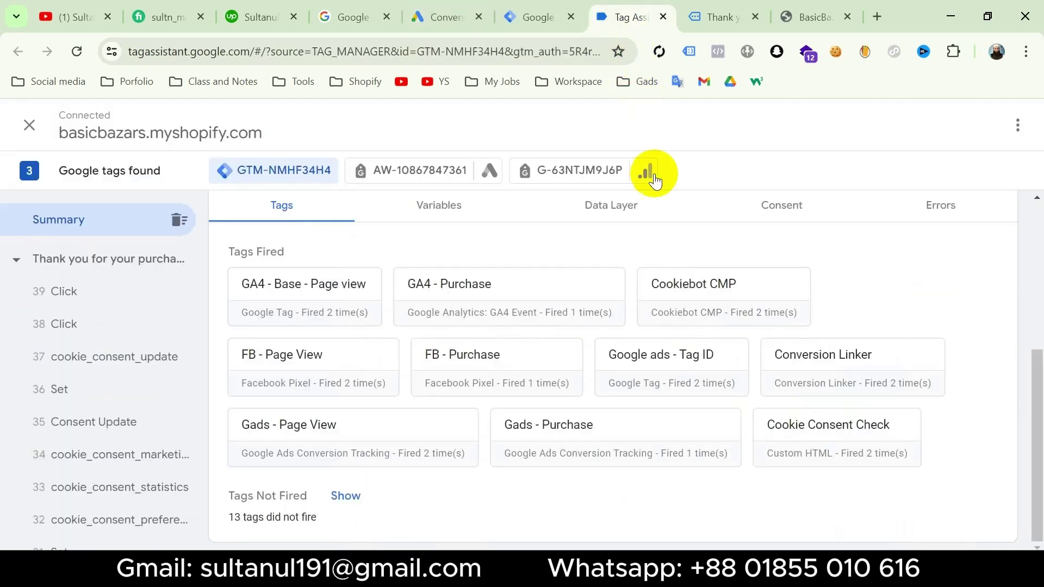
click(610, 443)
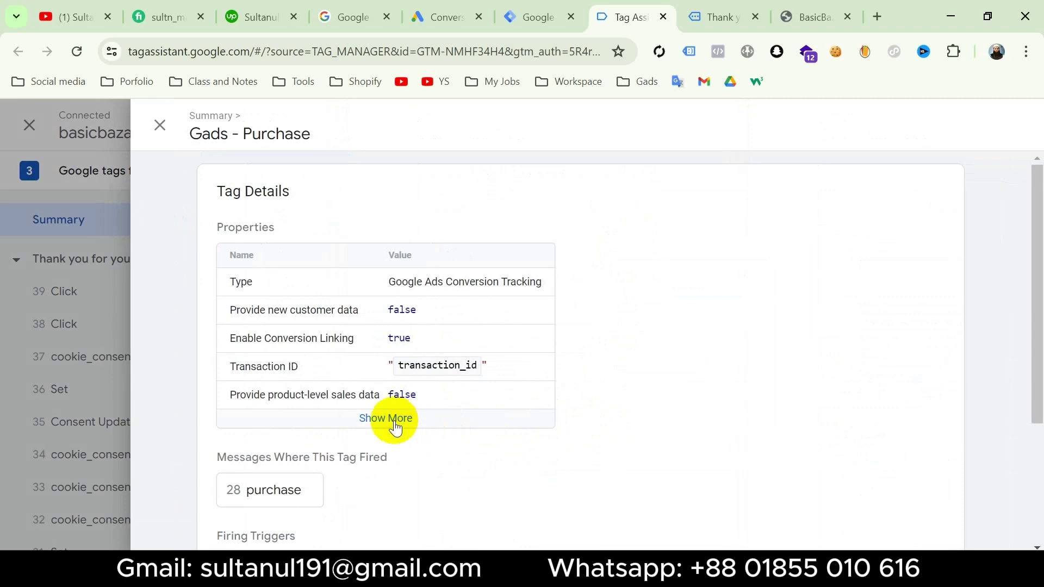
click(394, 420)
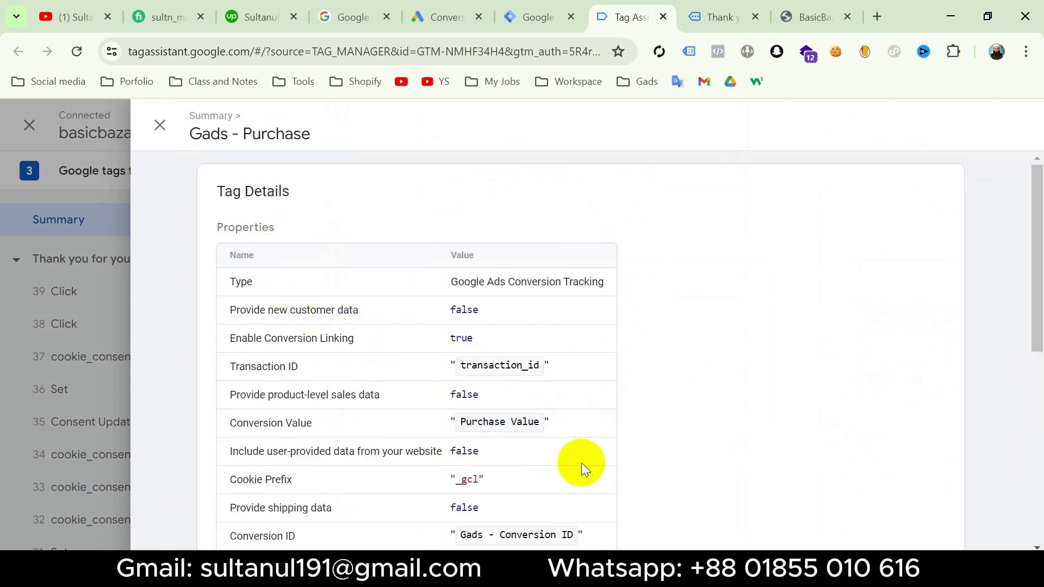
scroll(581, 462, down, 3)
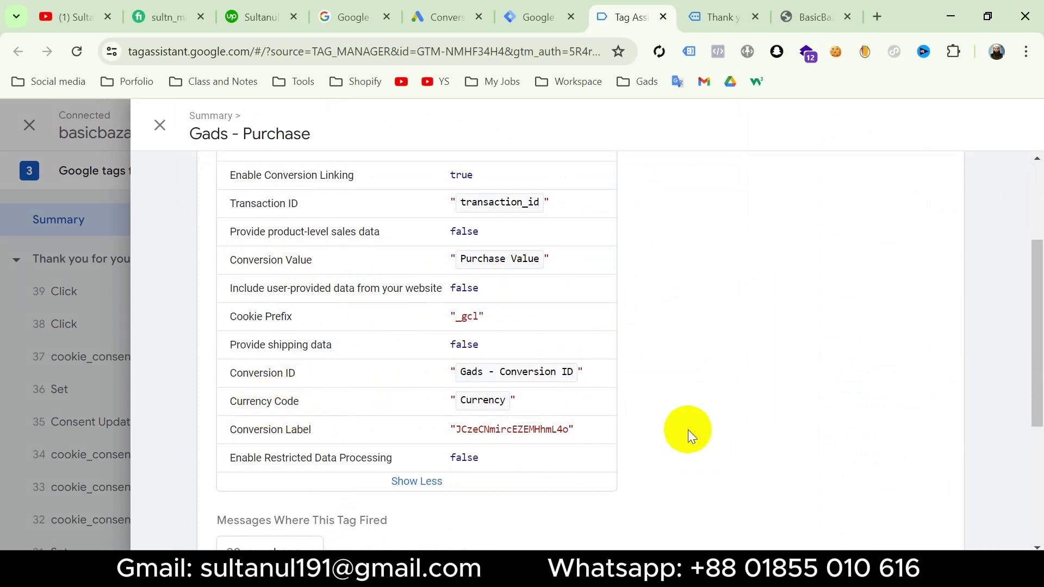
click(90, 291)
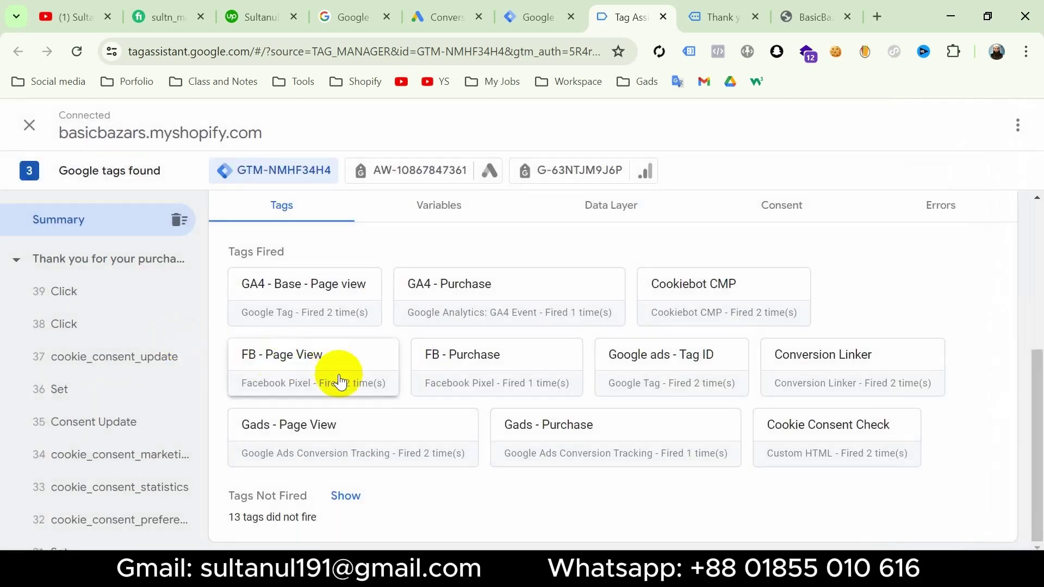